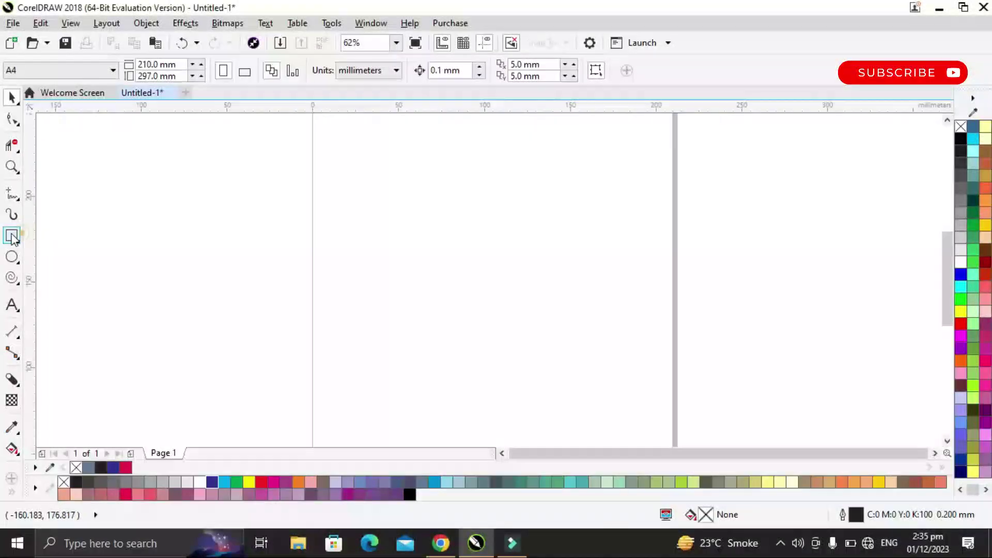
# Draw a 100 × 100 mm square near the page centre
pyautogui.click(13, 237)
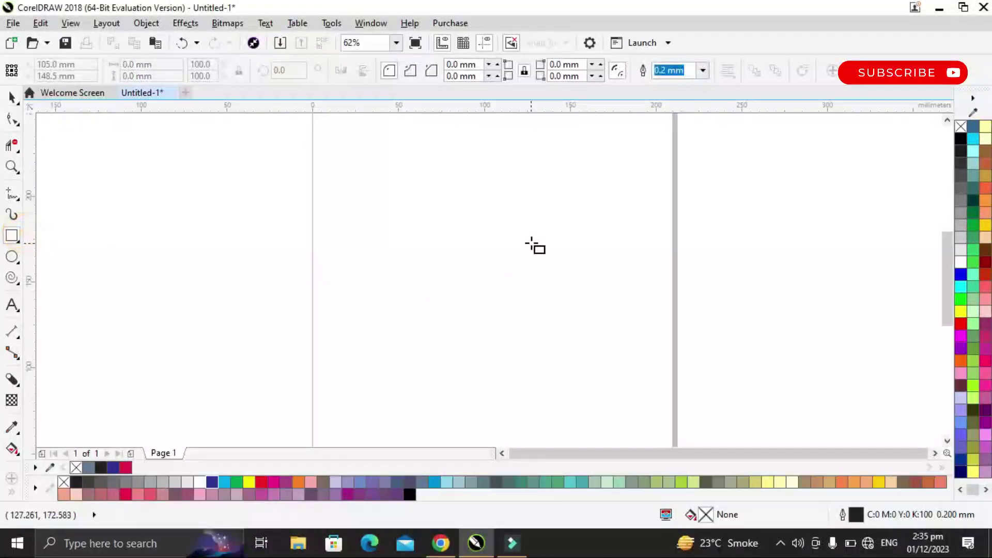
pyautogui.moveTo(427, 210); pyautogui.dragTo(569, 353)
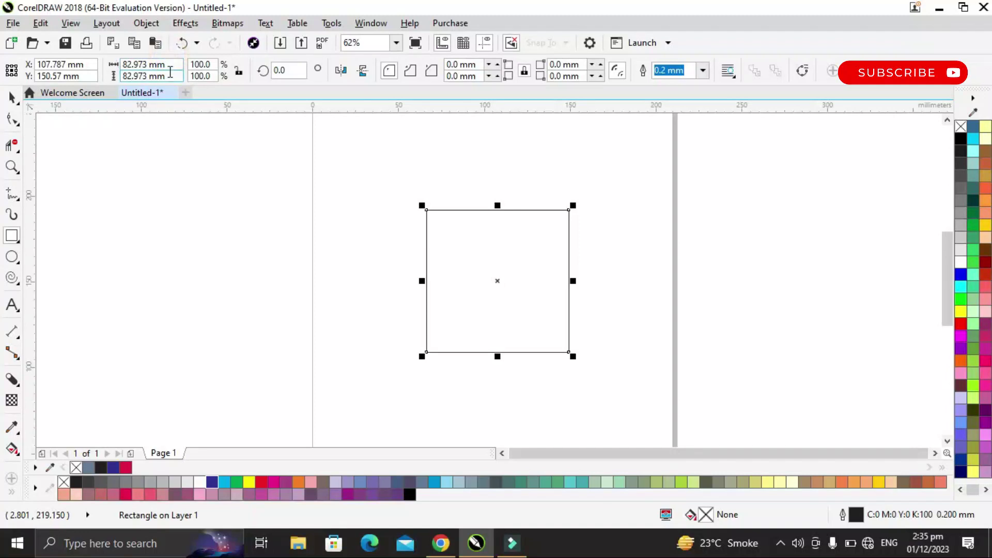
pyautogui.moveTo(133, 63); pyautogui.dragTo(106, 61)
pyautogui.write('100')
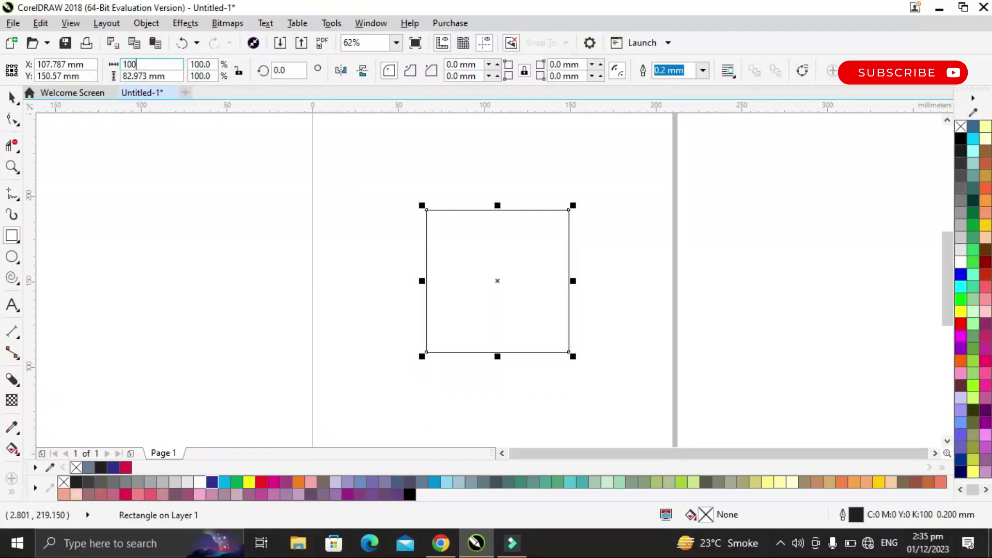
pyautogui.press('Tab')
pyautogui.press('Return')
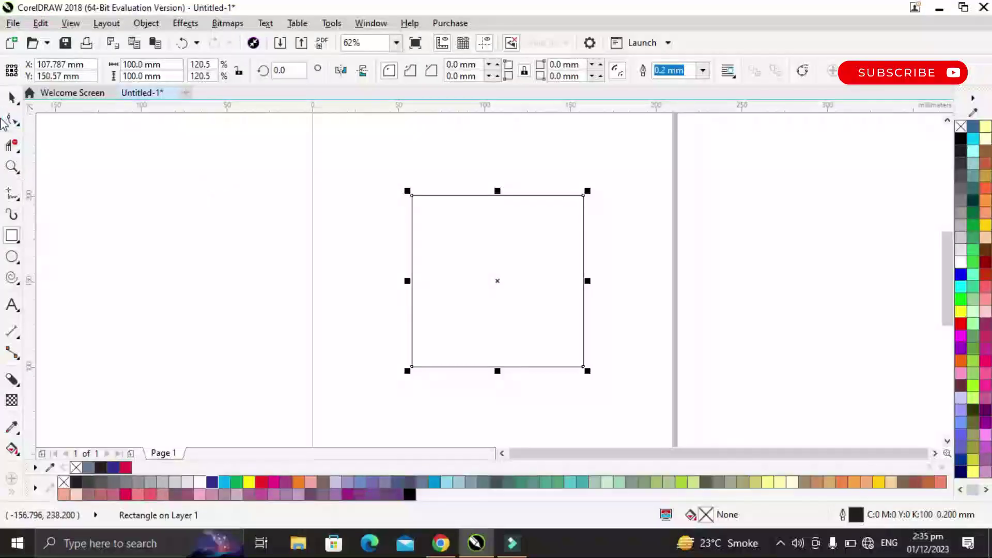
# Round the square's corners to 50 mm, keeping the top-left corner sharp
pyautogui.click(11, 120)
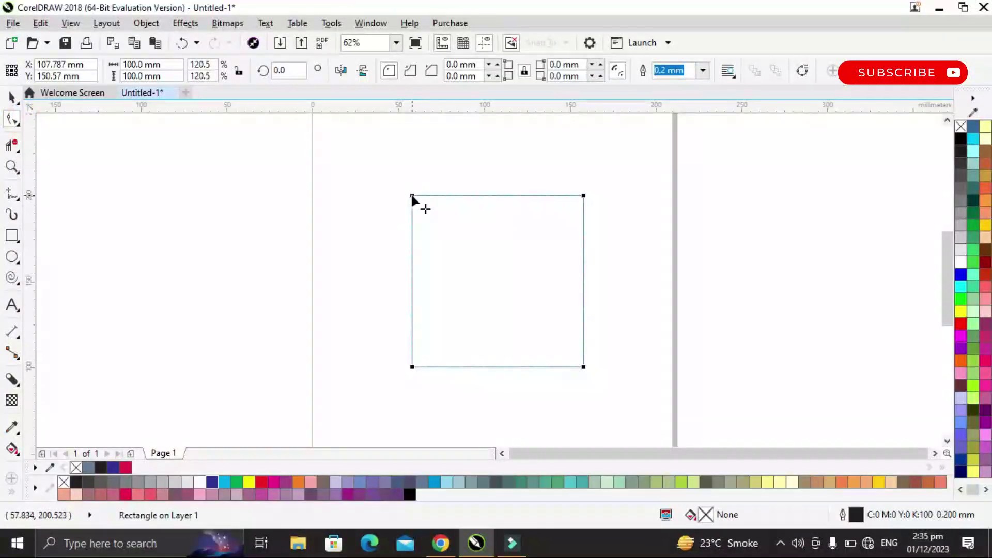
pyautogui.moveTo(411, 196); pyautogui.dragTo(575, 272)
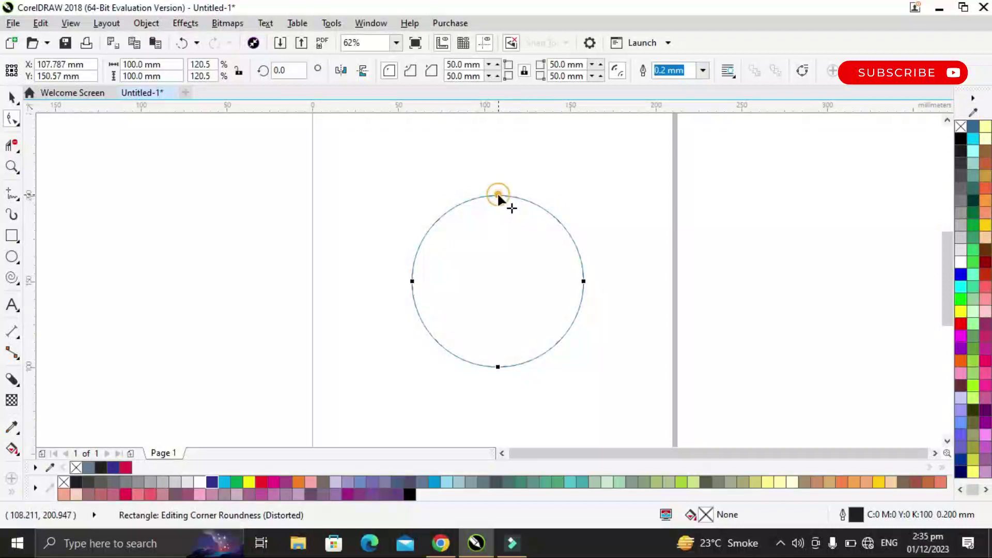
pyautogui.moveTo(497, 193); pyautogui.dragTo(290, 197)
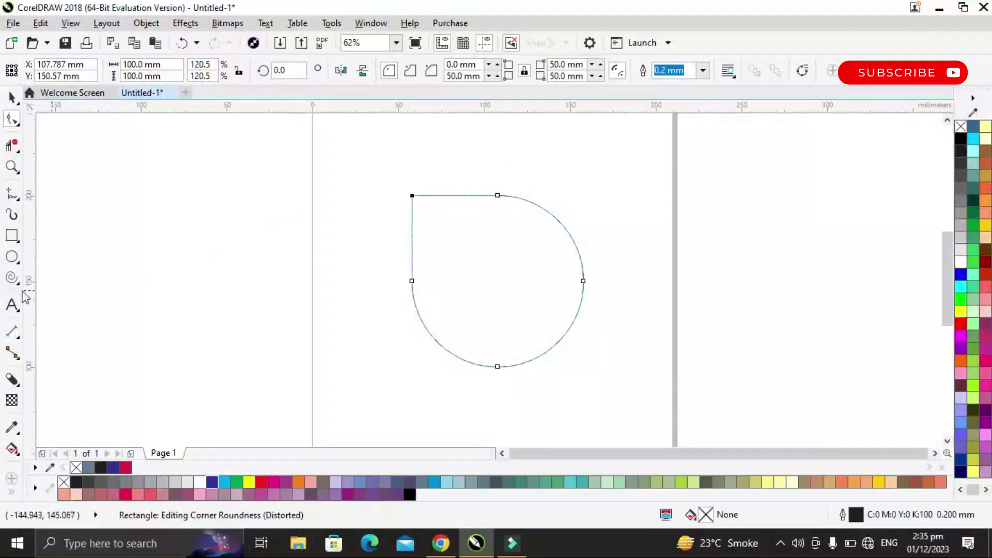
# Draw a 50 × 50 mm circle to the left of the teardrop
pyautogui.click(12, 257)
pyautogui.moveTo(210, 233); pyautogui.dragTo(312, 337)
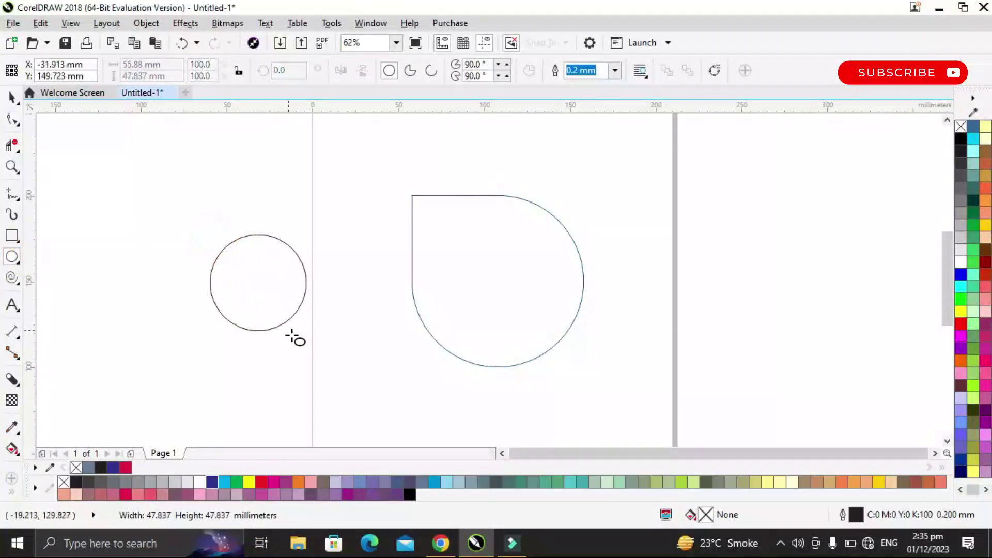
pyautogui.moveTo(151, 65); pyautogui.dragTo(111, 66)
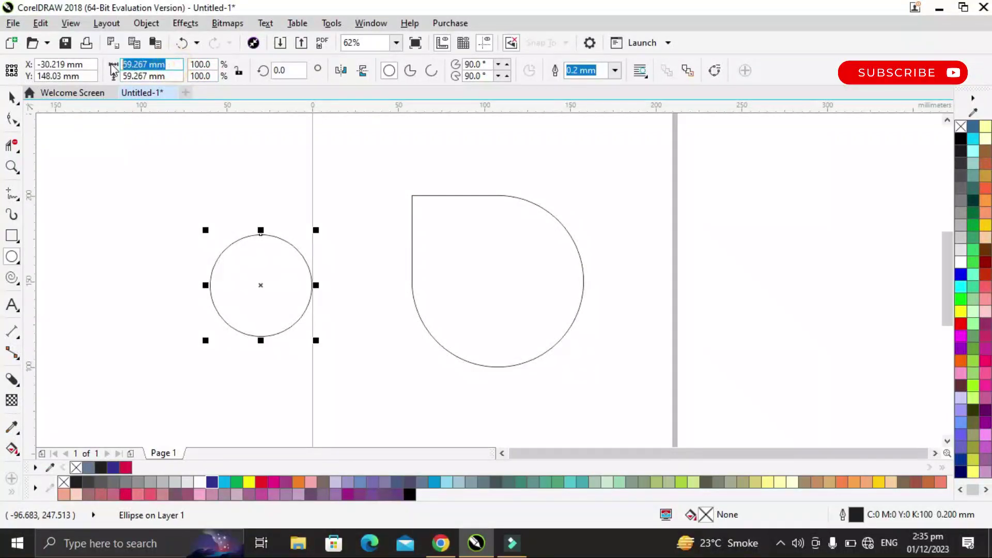
pyautogui.write('50')
pyautogui.press('Tab')
pyautogui.write('5')
pyautogui.press('Return')
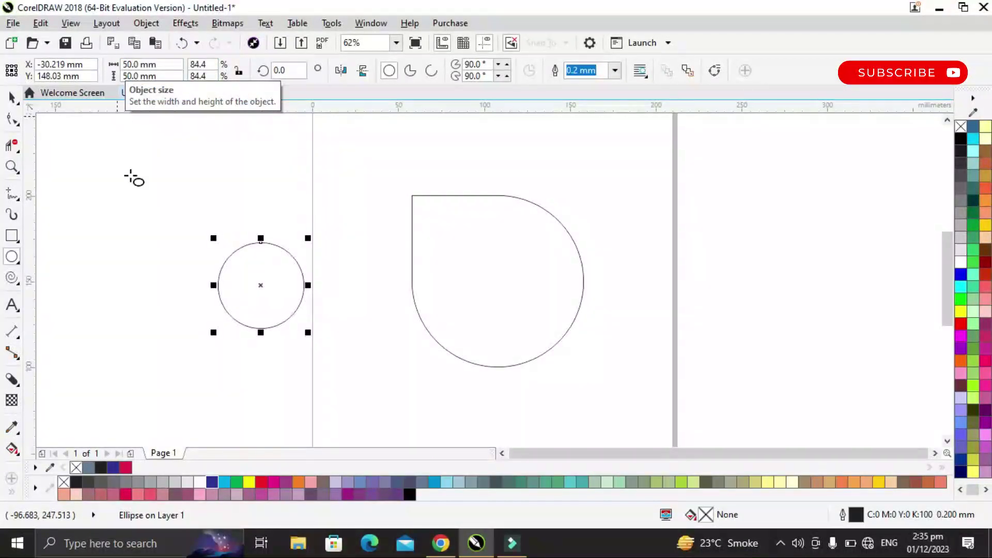
# Align the circle to the teardrop's right edge and vertical centre
pyautogui.click(11, 97)
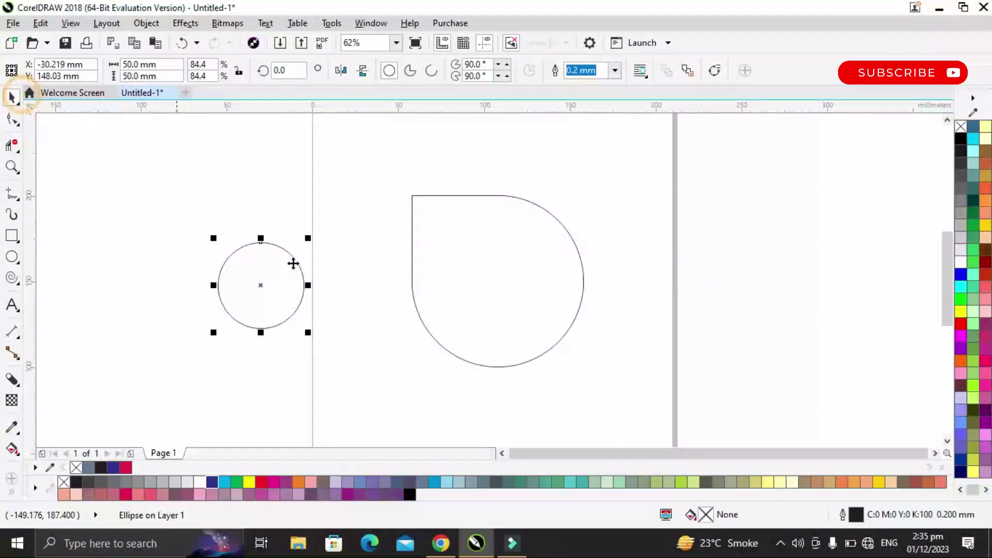
pyautogui.keyDown('shift'); pyautogui.click(465, 300); pyautogui.keyUp('shift')
pyautogui.press('r')
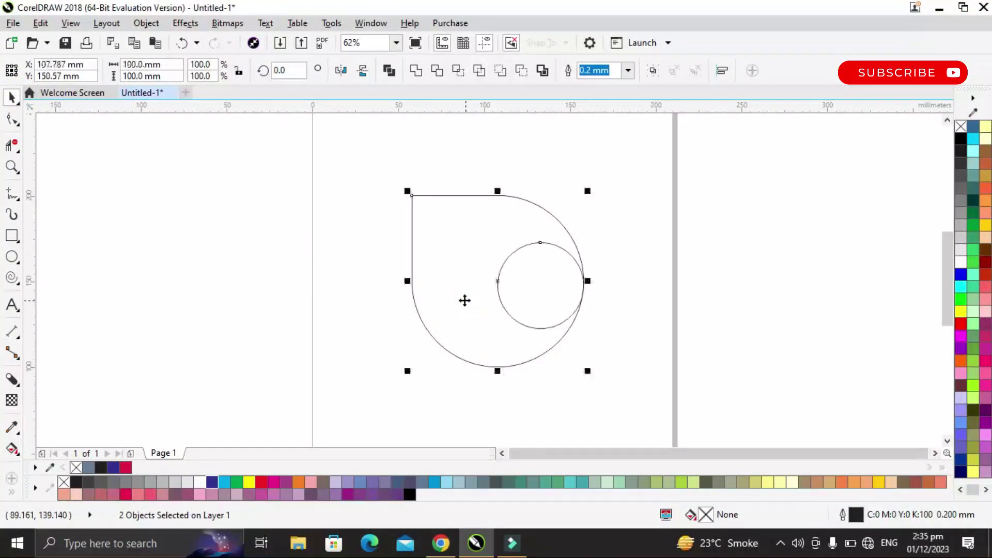
pyautogui.press('e')
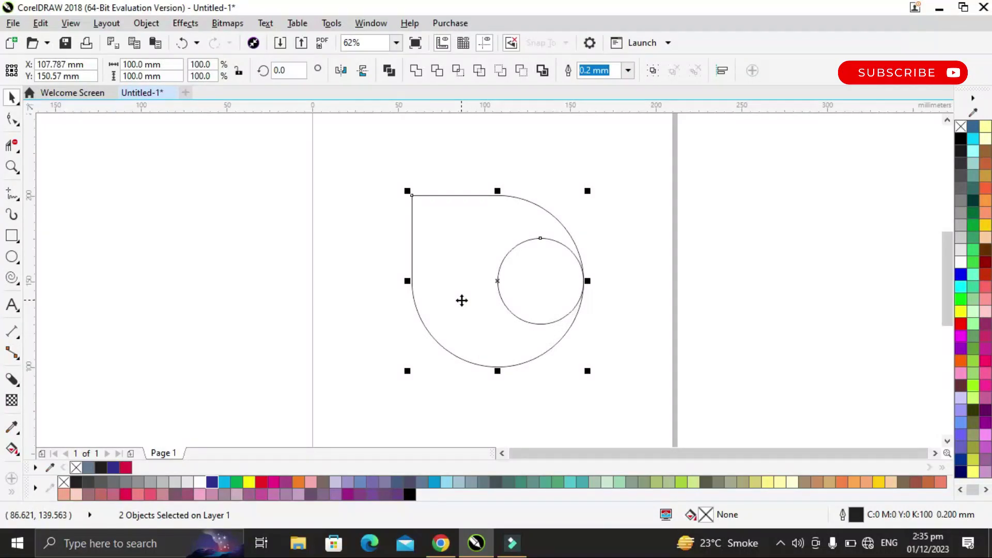
# Rotate-copy the teardrop 90° around the circle centre three times to make four petals
pyautogui.click(344, 317)
pyautogui.click(461, 300)
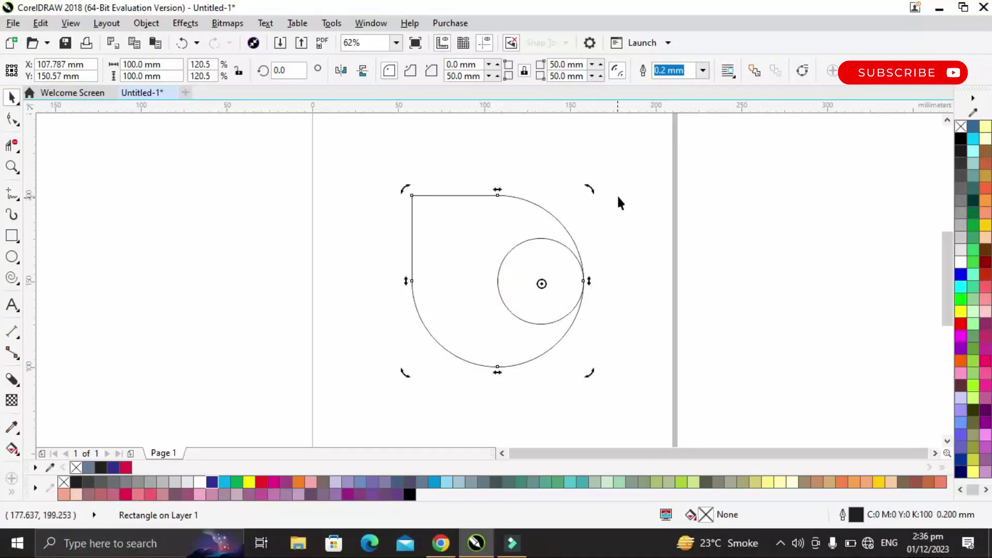
pyautogui.moveTo(593, 189); pyautogui.dragTo(688, 347)
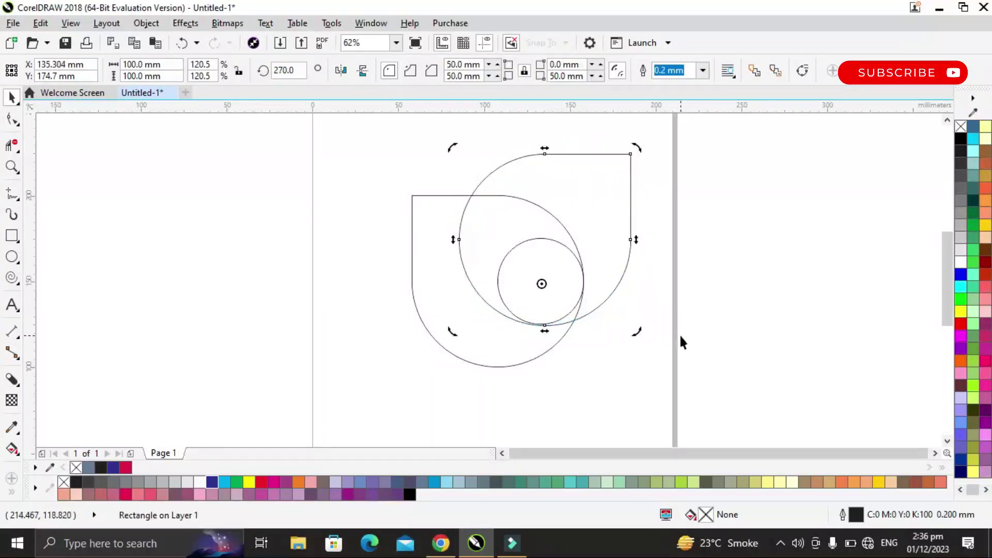
pyautogui.hotkey('ctrl', 'r')
pyautogui.hotkey('ctrl', 'r')
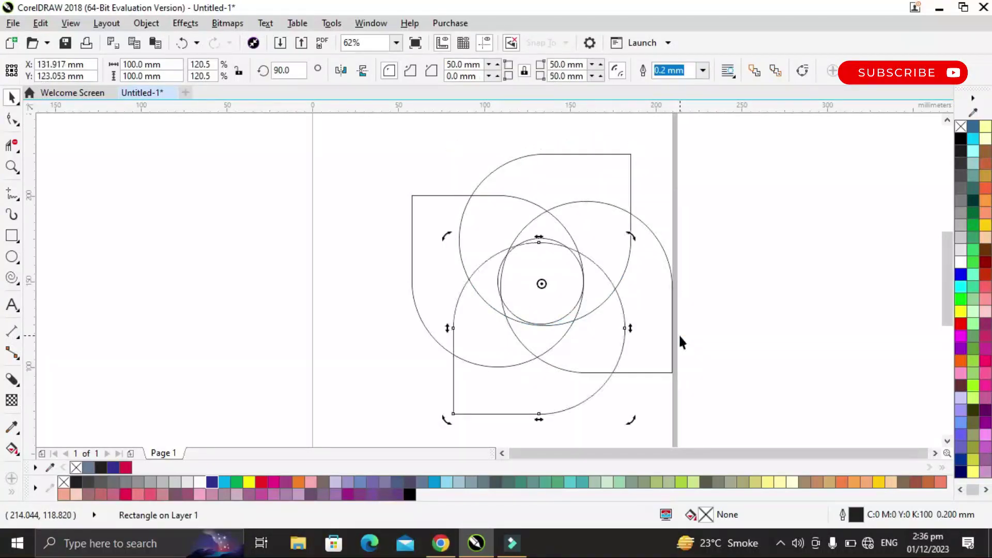
pyautogui.press('Up')
pyautogui.press('Up')
pyautogui.press('Up')
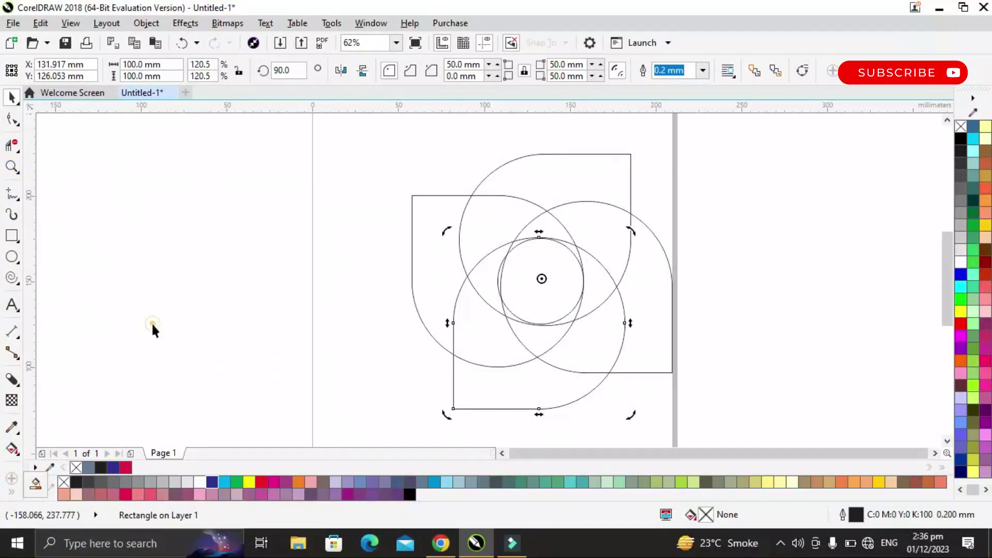
pyautogui.click(385, 280)
pyautogui.click(532, 283)
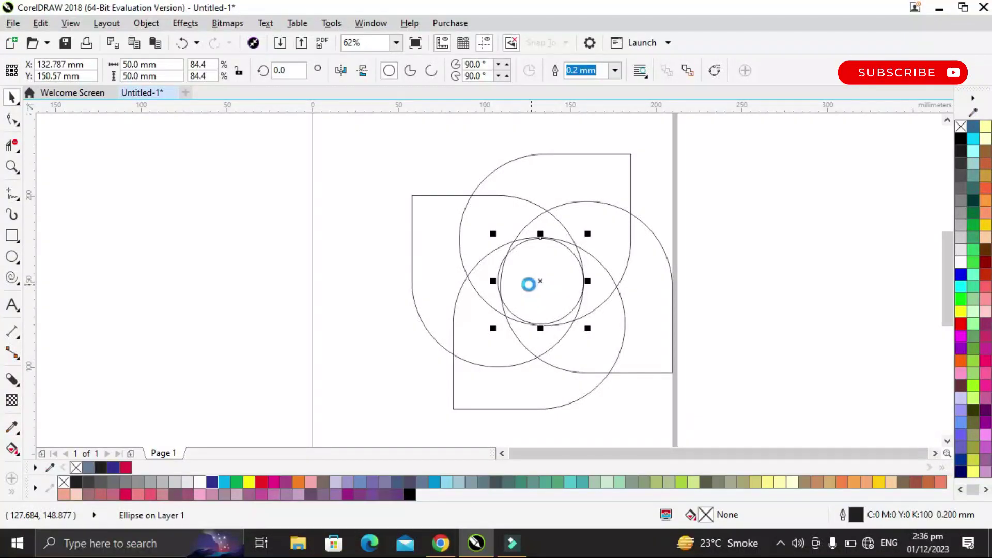
# Smart Fill the three overlapping regions red
pyautogui.click(528, 283)
pyautogui.click(12, 492)
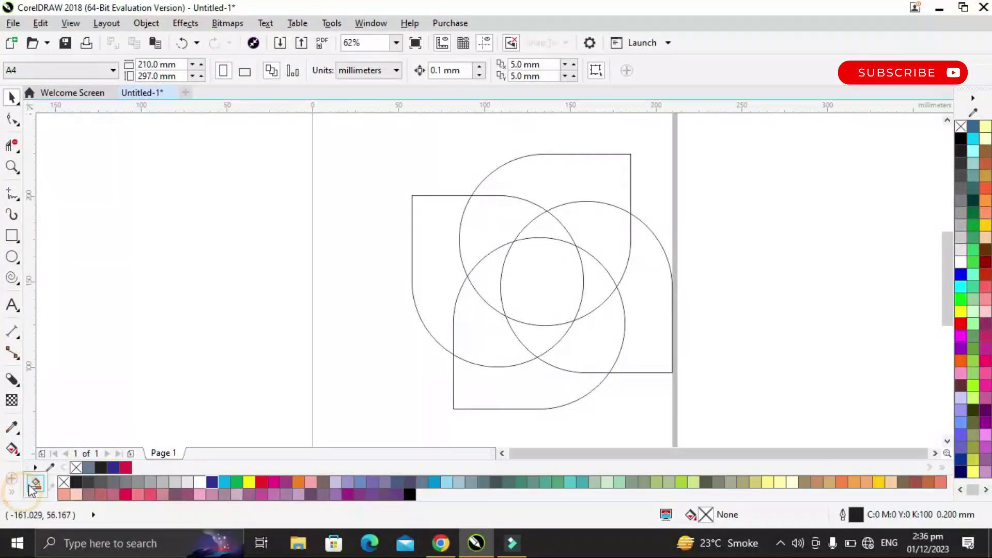
pyautogui.click(490, 284)
pyautogui.click(489, 226)
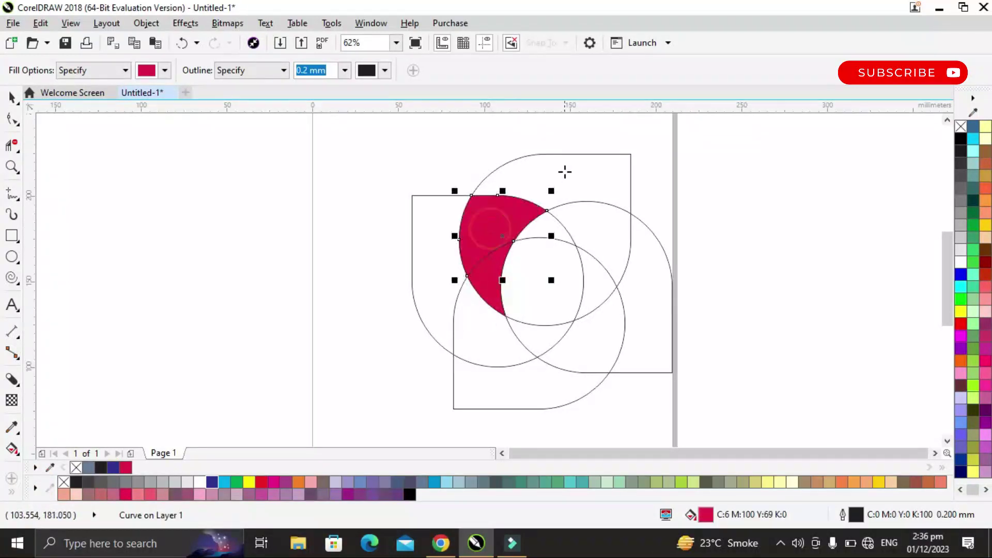
pyautogui.click(564, 169)
# Delete the teardrop and circle guide outlines
pyautogui.click(12, 97)
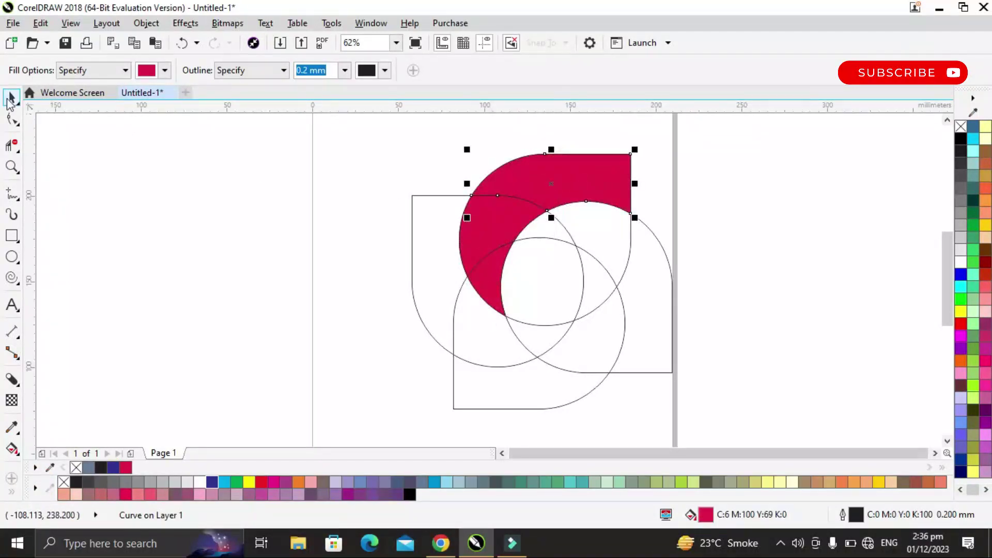
pyautogui.click(463, 320)
pyautogui.press('Delete')
pyautogui.click(492, 328)
pyautogui.press('Delete')
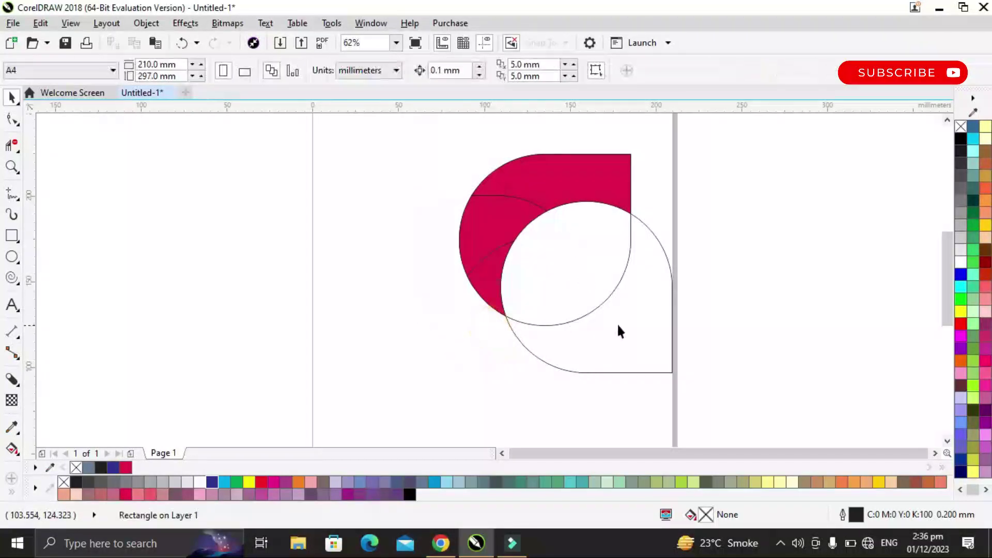
pyautogui.click(617, 322)
pyautogui.press('Delete')
pyautogui.click(569, 295)
pyautogui.press('Delete')
# Weld the red pieces into one blade and paste a 50 mm circle over it
pyautogui.moveTo(677, 135)
pyautogui.mouseDown()
pyautogui.moveTo(460, 261)
pyautogui.moveTo(334, 368)
pyautogui.mouseUp()
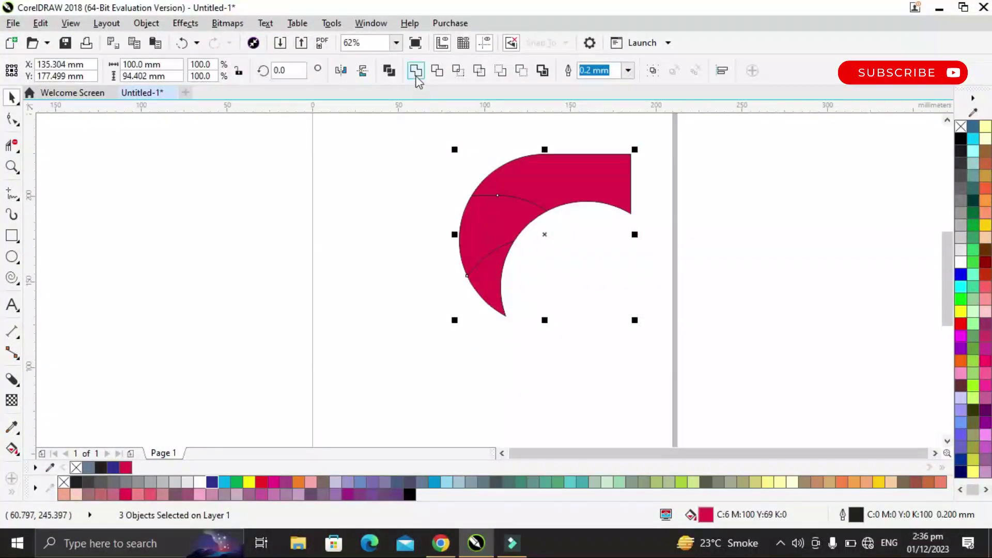
pyautogui.click(416, 76)
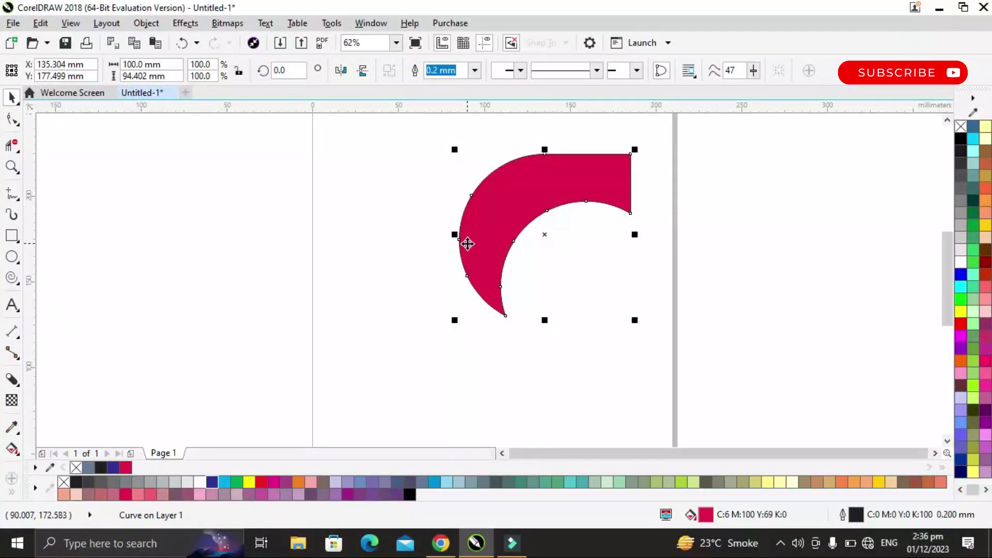
pyautogui.hotkey('ctrl', 'v')
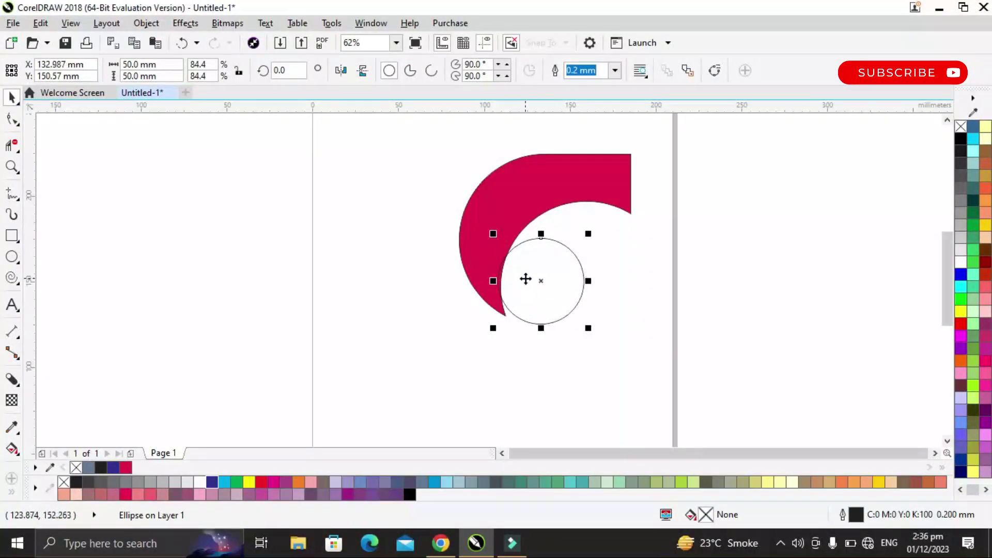
pyautogui.press('Right')
pyautogui.press('Right')
pyautogui.press('Right')
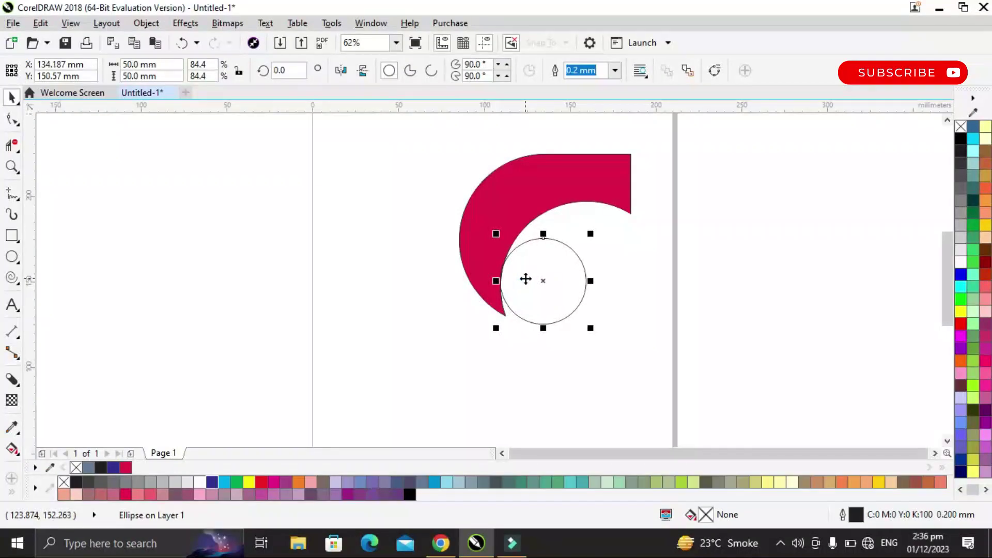
pyautogui.click(560, 184)
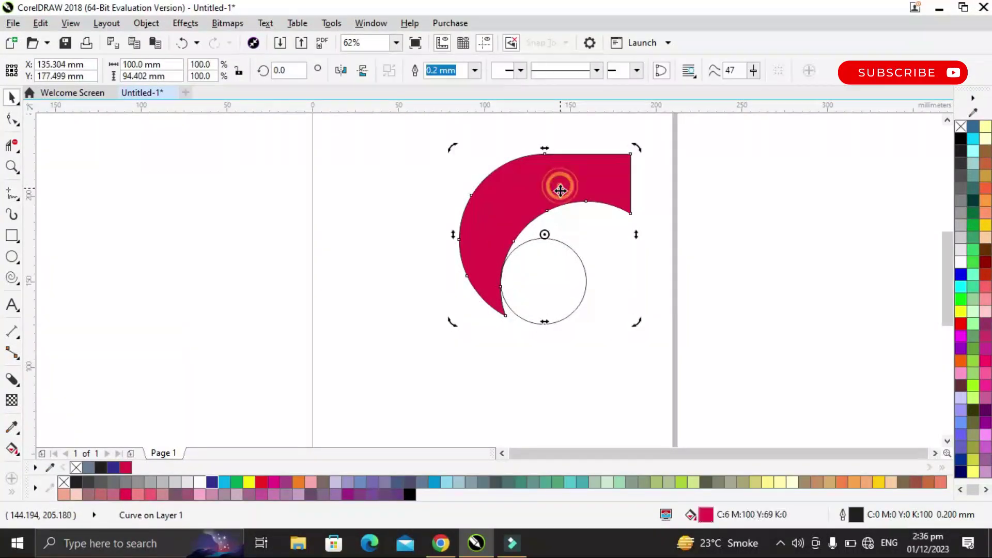
# Rotate-copy the red blade 270° around the circle centre
pyautogui.moveTo(546, 235); pyautogui.dragTo(545, 263)
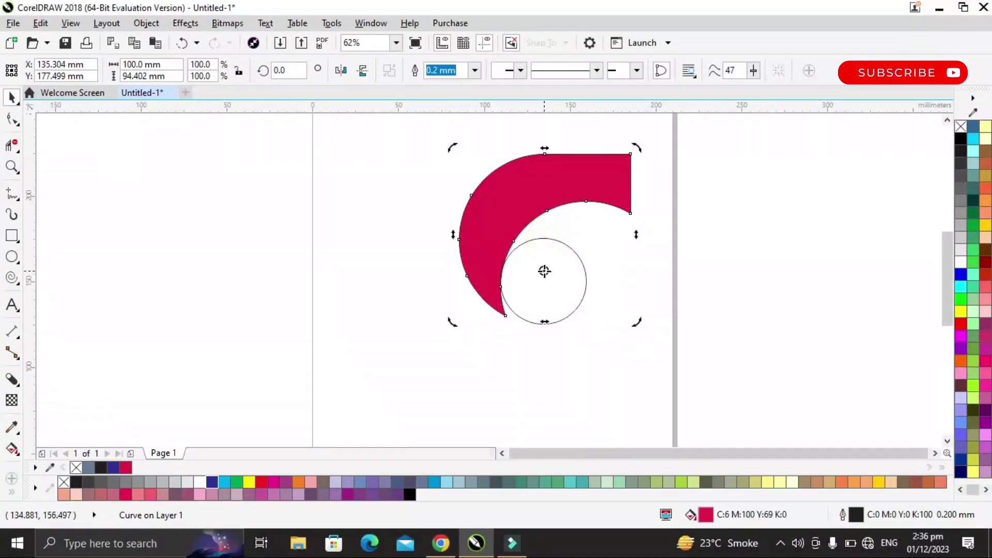
pyautogui.moveTo(638, 149); pyautogui.dragTo(661, 377)
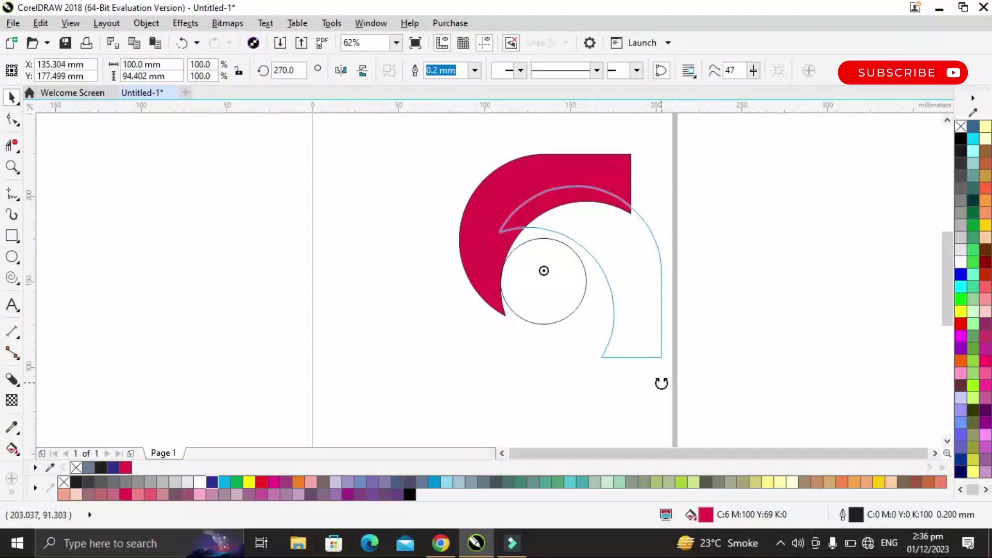
pyautogui.moveTo(661, 384); pyautogui.dragTo(665, 384)
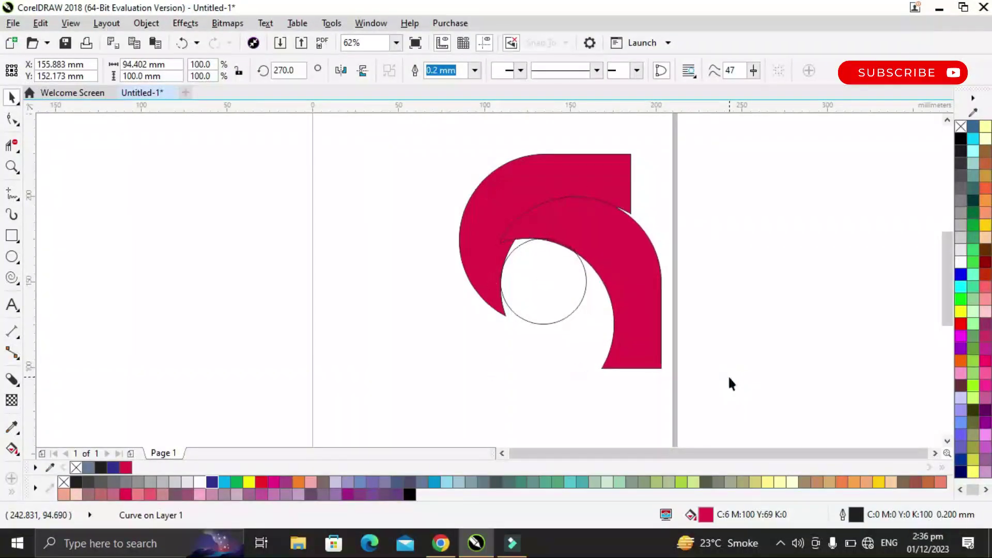
# Nudge the new blade with arrow keys to fit the circle's right side
pyautogui.press('Right')
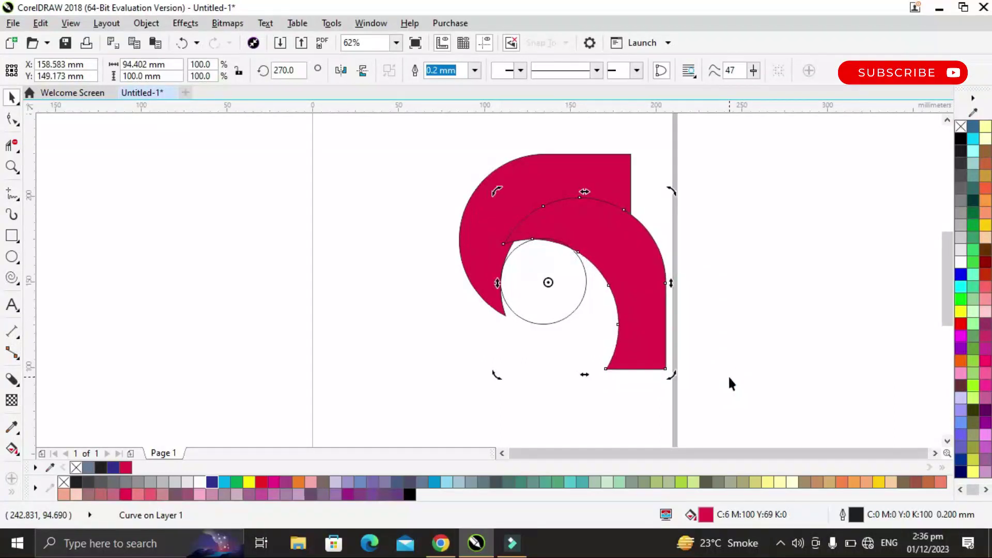
pyautogui.press('Down')
pyautogui.press('Right')
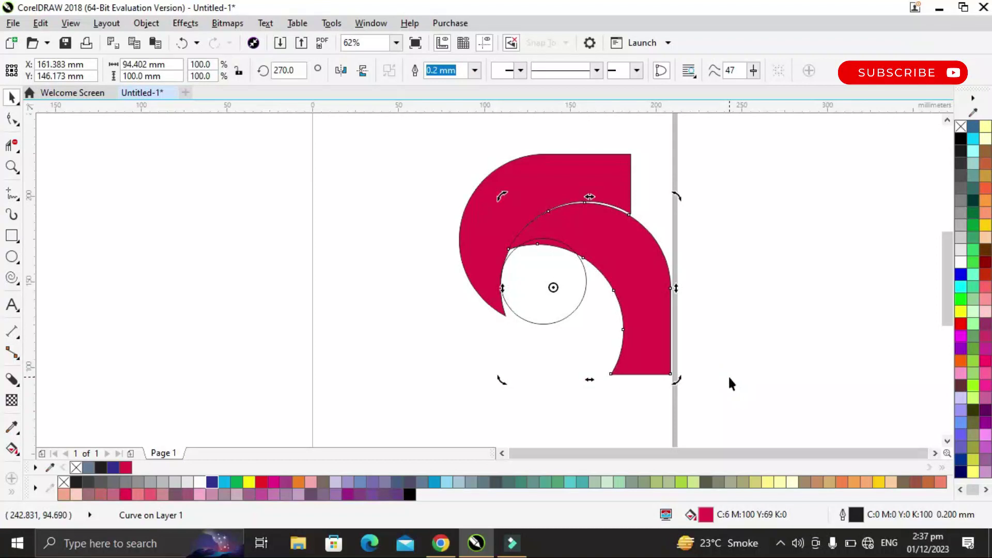
pyautogui.press('Up')
pyautogui.press('Right')
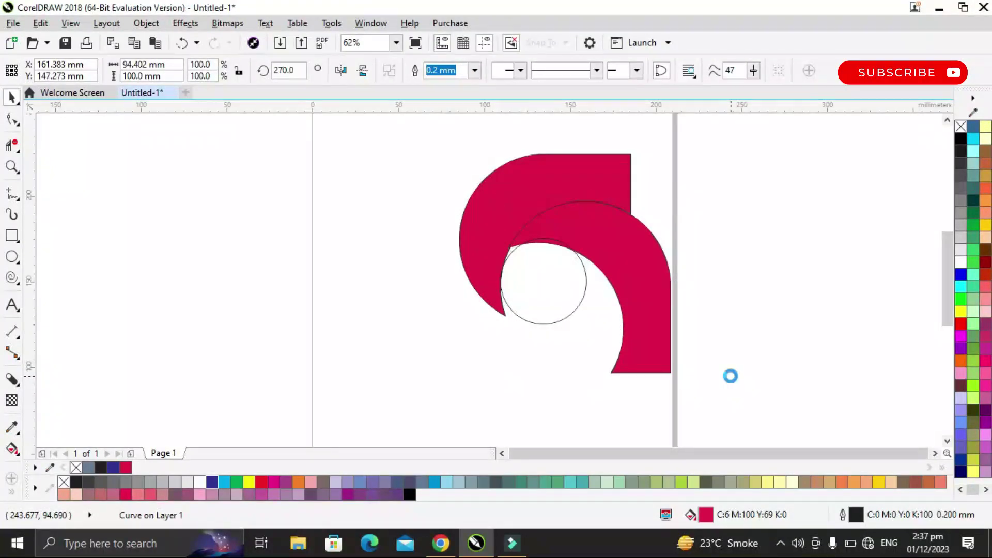
pyautogui.press('Down')
pyautogui.press('Right')
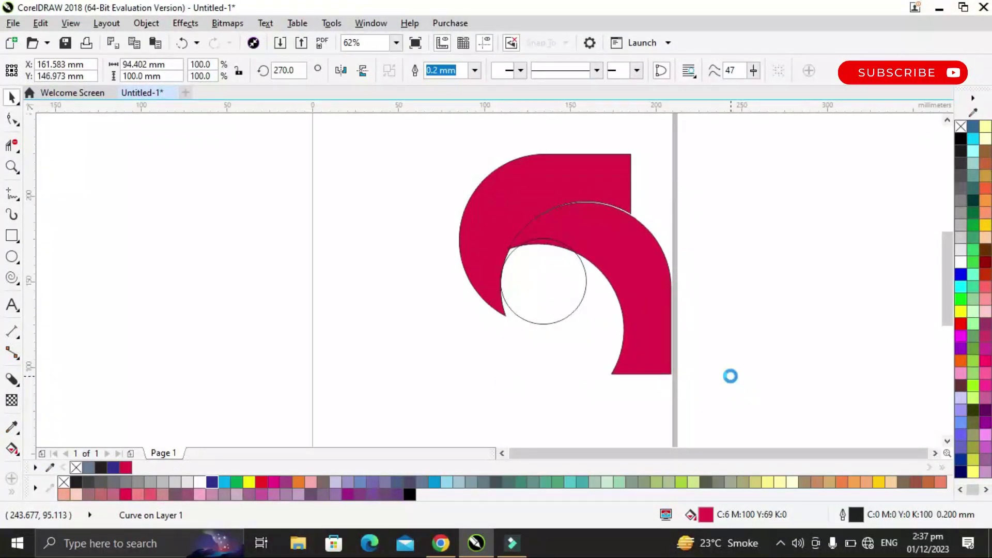
pyautogui.press('Right')
pyautogui.press('Up')
pyautogui.press('Left')
pyautogui.press('Up')
pyautogui.press('Left')
pyautogui.press('Up')
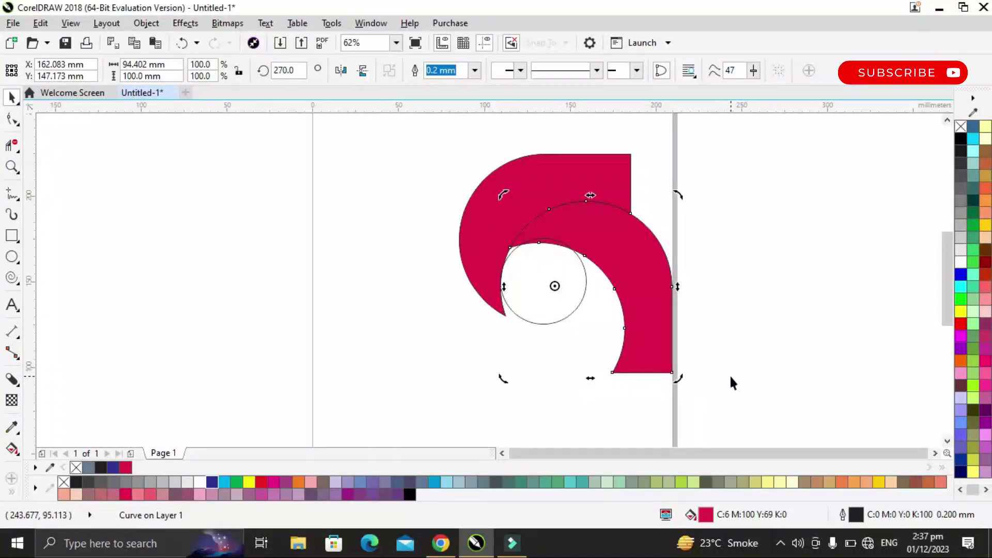
# Rotate-copy the blade to 165° below the circle and nudge it into place
pyautogui.click(387, 296)
pyautogui.click(648, 265)
pyautogui.click(645, 299)
pyautogui.moveTo(677, 377)
pyautogui.mouseDown()
pyautogui.moveTo(403, 407)
pyautogui.moveTo(363, 401)
pyautogui.moveTo(369, 432)
pyautogui.mouseUp()
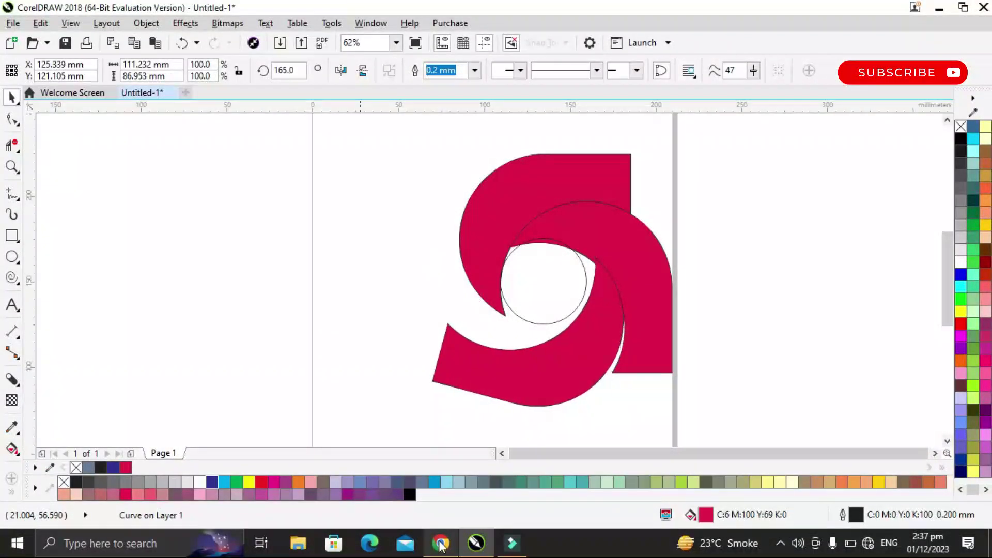
pyautogui.press('Down')
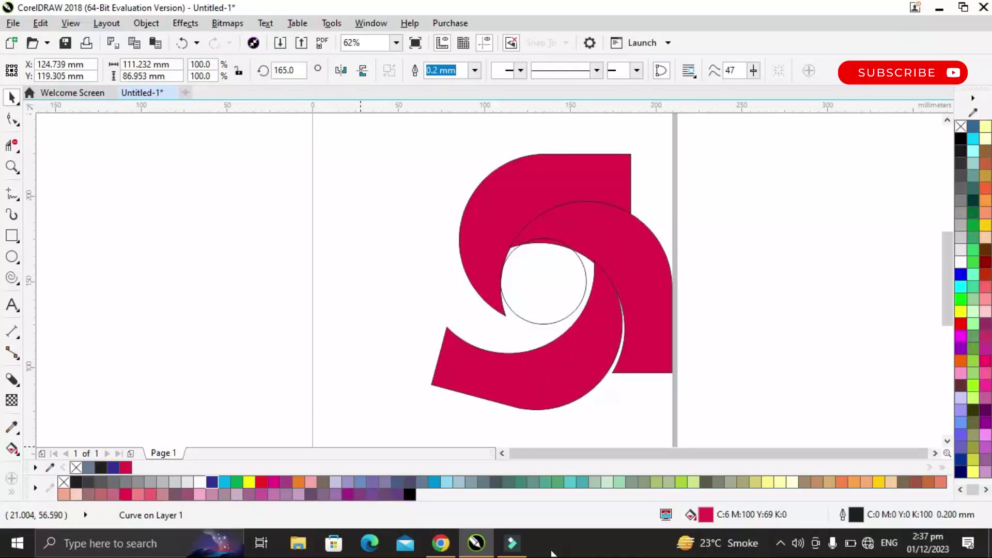
pyautogui.press('Down')
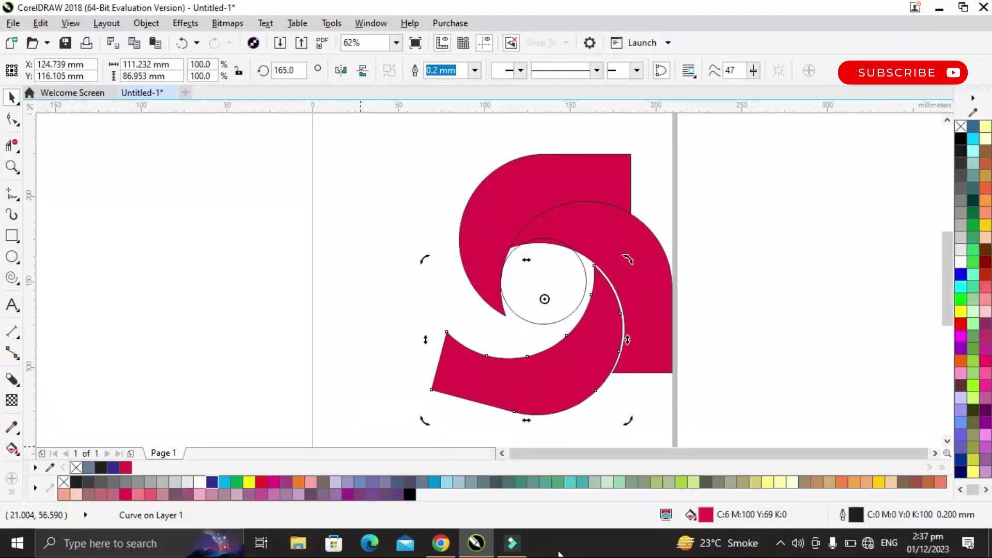
pyautogui.press('Right')
pyautogui.press('Up')
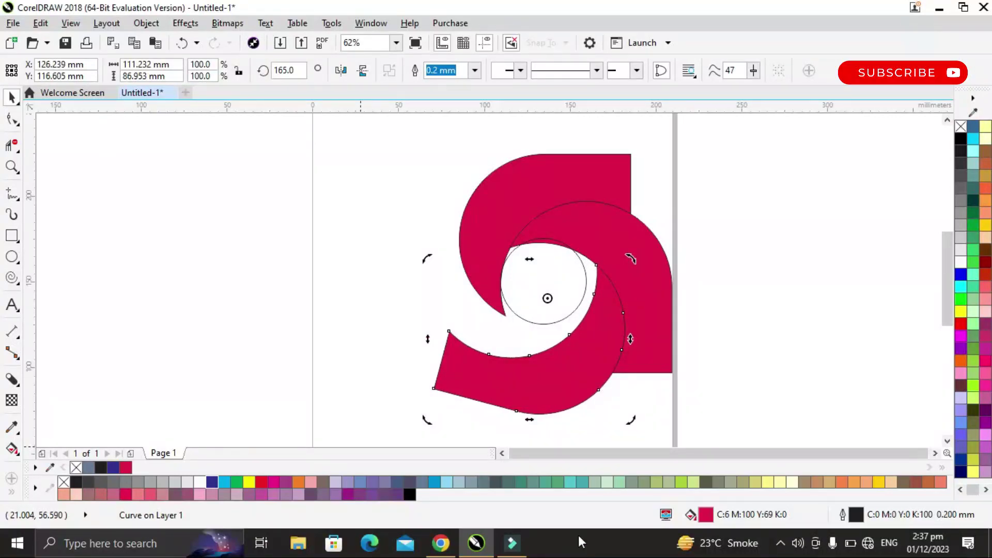
# Rotate-copy the bottom blade to the circle's left and nudge it up and left
pyautogui.click(367, 331)
pyautogui.click(509, 388)
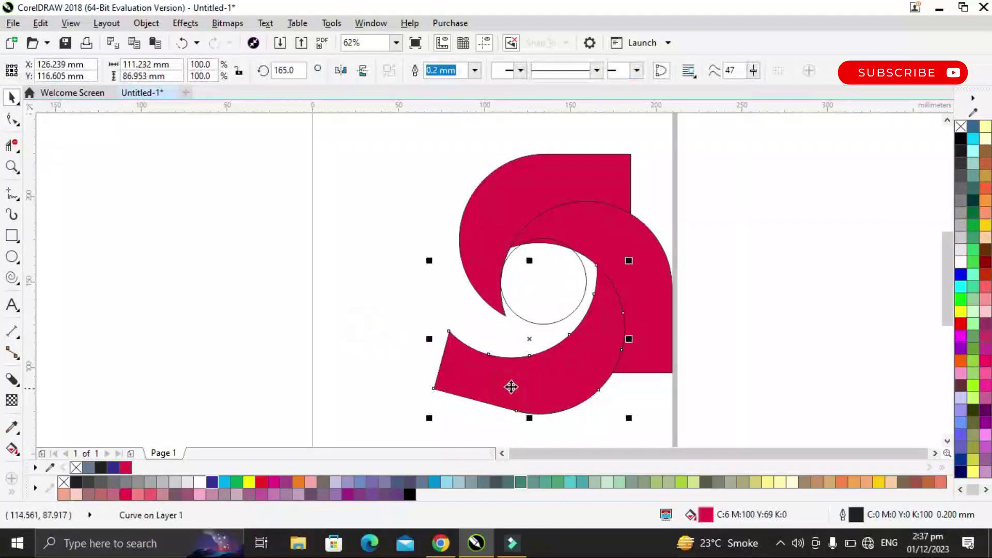
pyautogui.click(511, 388)
pyautogui.moveTo(424, 418); pyautogui.dragTo(361, 190)
pyautogui.press('Up')
pyautogui.press('Up')
pyautogui.press('Up')
pyautogui.press('Up')
pyautogui.press('Up')
pyautogui.press('Up')
pyautogui.press('Up')
pyautogui.press('Up')
pyautogui.press('Up')
pyautogui.press('Up')
pyautogui.press('Up')
pyautogui.press('Up')
pyautogui.press('Up')
pyautogui.press('Up')
pyautogui.press('Up')
pyautogui.press('Up')
pyautogui.press('Up')
pyautogui.press('Up')
pyautogui.press('Up')
pyautogui.press('Up')
pyautogui.press('Left')
pyautogui.press('Left')
pyautogui.press('Left')
pyautogui.press('Left')
pyautogui.press('Left')
pyautogui.press('Left')
pyautogui.press('Up')
pyautogui.press('Up')
pyautogui.press('Up')
pyautogui.press('Up')
pyautogui.press('Up')
pyautogui.press('Up')
pyautogui.press('Left')
pyautogui.press('Left')
pyautogui.press('Left')
# Move and nudge the left blade further into the swirl
pyautogui.moveTo(461, 315)
pyautogui.mouseDown()
pyautogui.moveTo(442, 297)
pyautogui.moveTo(441, 311)
pyautogui.mouseUp()
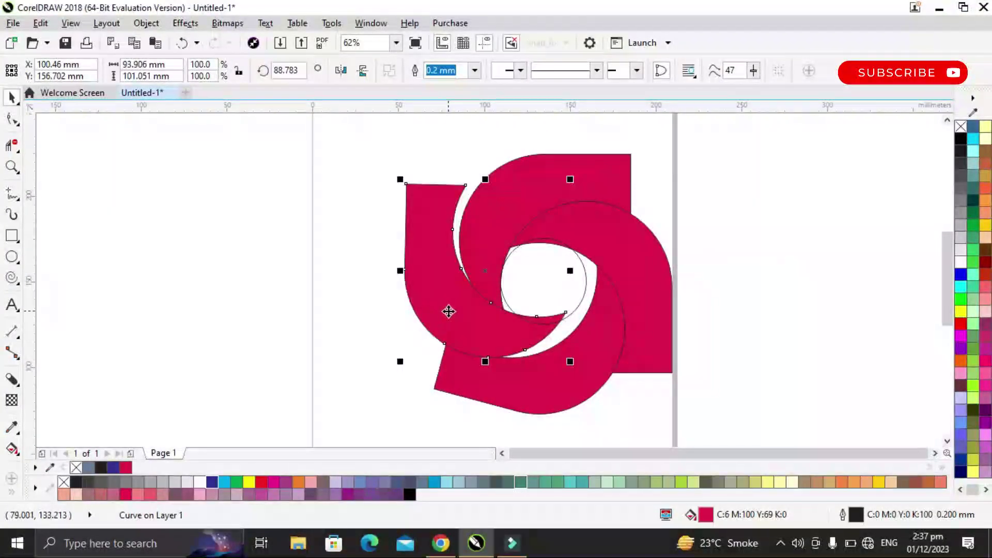
pyautogui.press('Down')
pyautogui.press('Down')
pyautogui.press('Down')
pyautogui.press('Down')
pyautogui.press('Down')
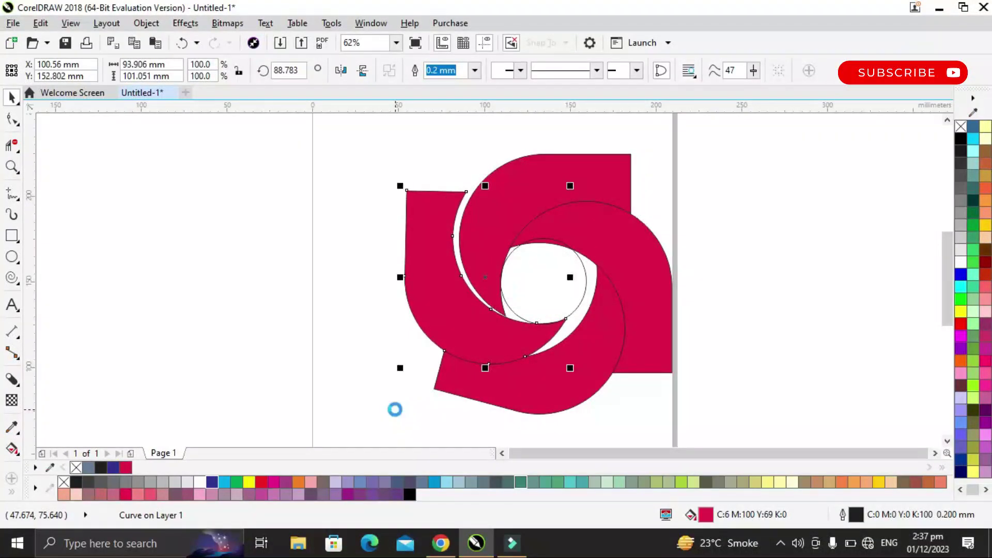
pyautogui.press('Right')
pyautogui.press('Right')
pyautogui.press('Right')
pyautogui.press('Right')
pyautogui.press('Right')
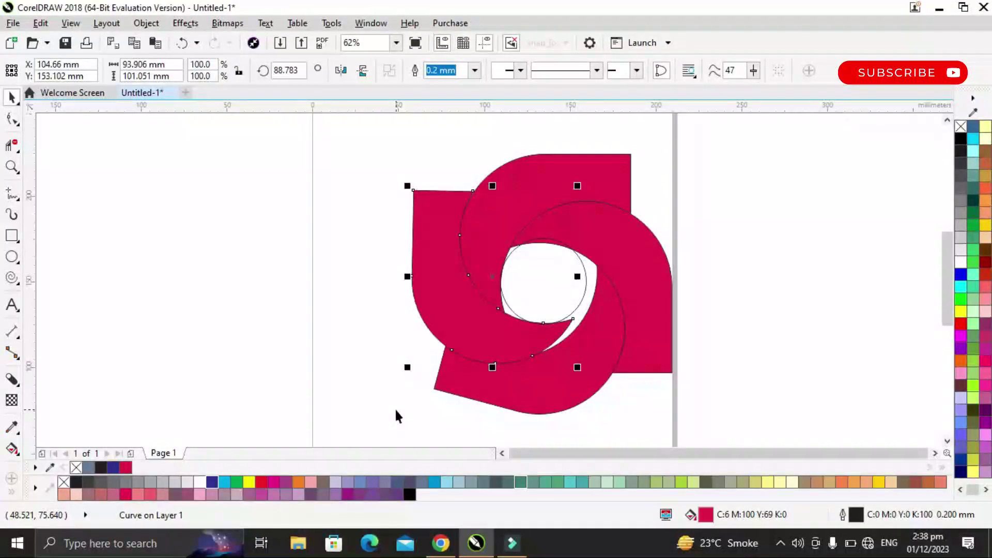
pyautogui.press('Right')
pyautogui.press('Up')
pyautogui.press('Down')
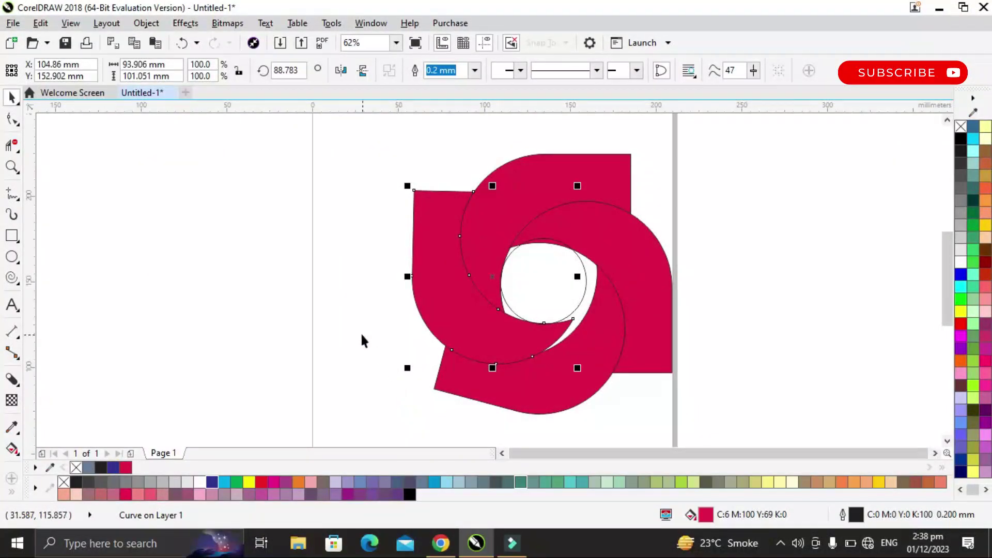
# Delete the inner guide circle and fine-tune the left blade down and right
pyautogui.click(361, 335)
pyautogui.click(568, 289)
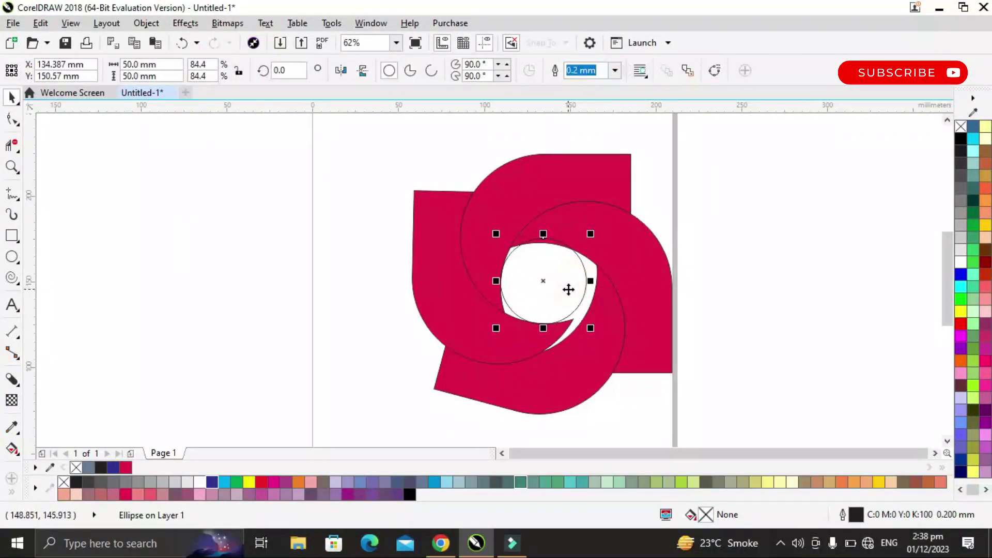
pyautogui.press('Delete')
pyautogui.click(436, 299)
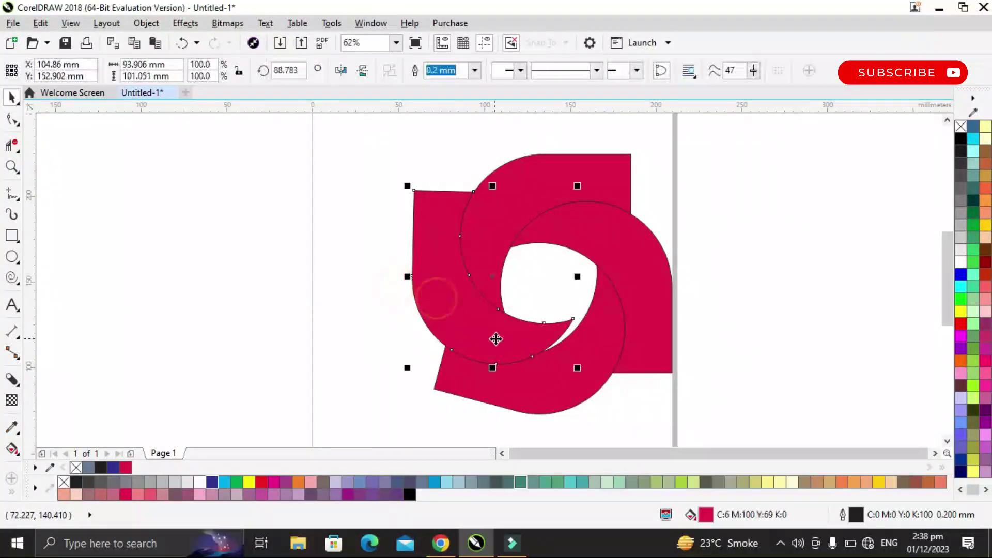
pyautogui.press('Down')
pyautogui.press('Down')
pyautogui.press('Down')
pyautogui.press('Right')
pyautogui.press('Right')
pyautogui.press('Right')
pyautogui.press('Right')
pyautogui.press('Right')
pyautogui.press('Right')
pyautogui.press('Right')
pyautogui.press('Right')
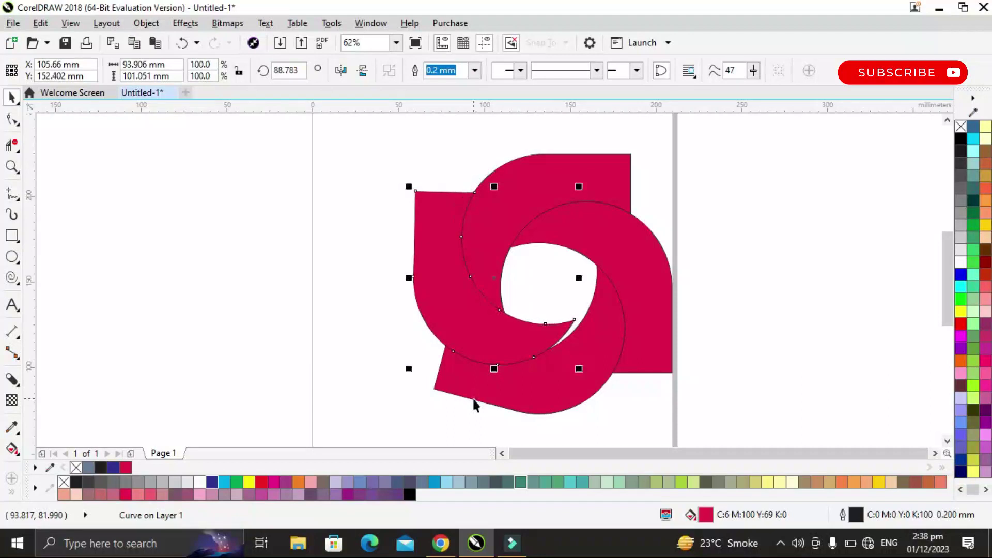
pyautogui.click(350, 274)
pyautogui.scroll(-2, 471, 304)
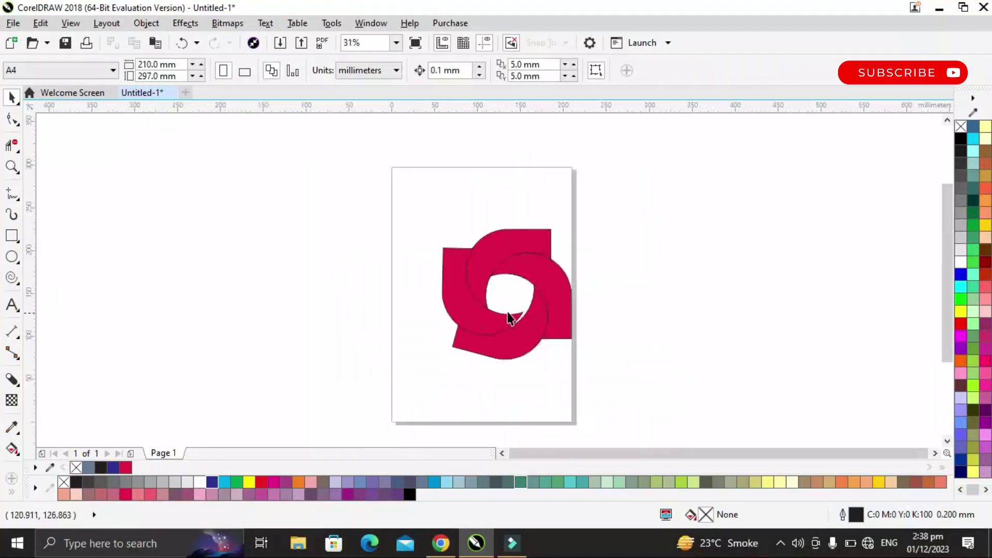
pyautogui.scroll(2, 540, 289)
# Nudge the bottom blade right and down for a tighter fit, then deselect
pyautogui.click(481, 352)
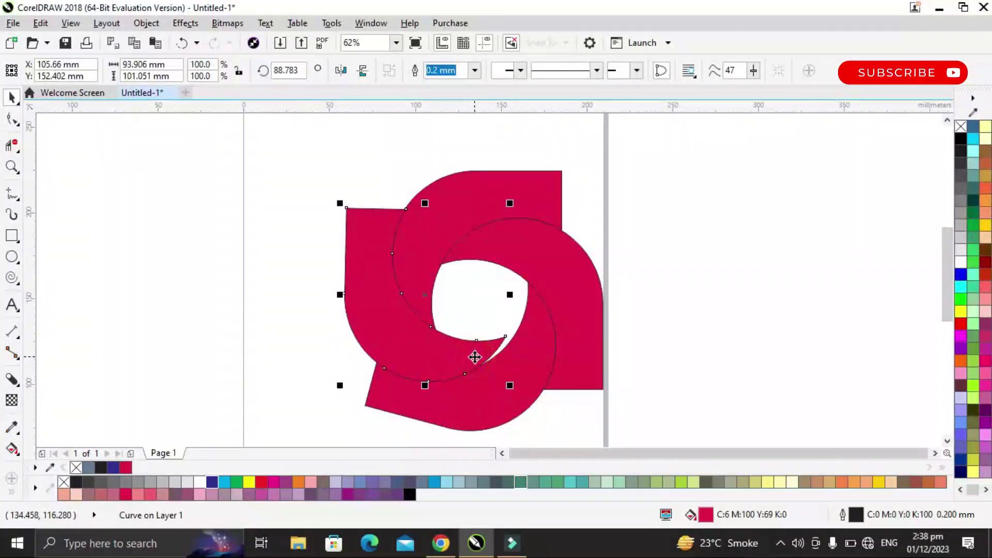
pyautogui.click(488, 402)
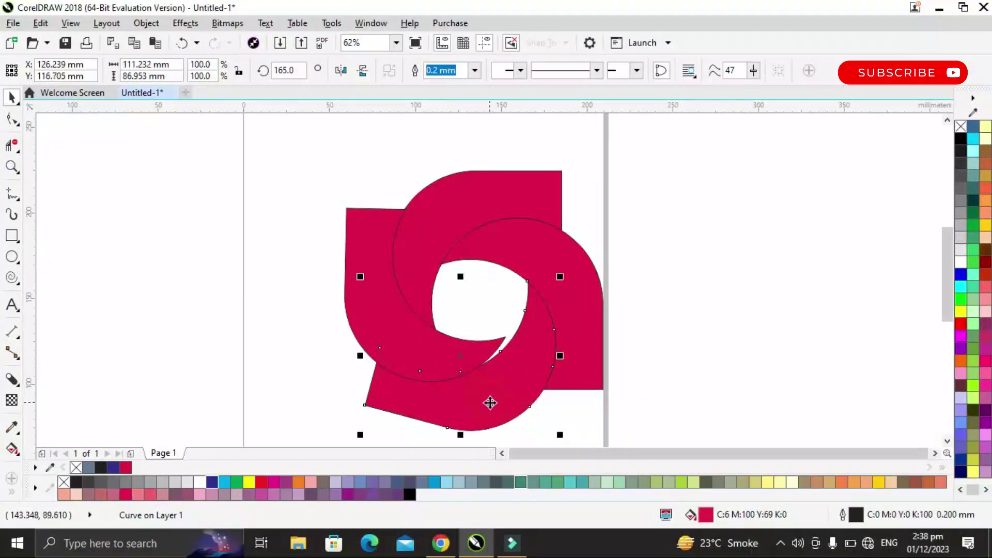
pyautogui.moveTo(489, 402); pyautogui.dragTo(490, 399)
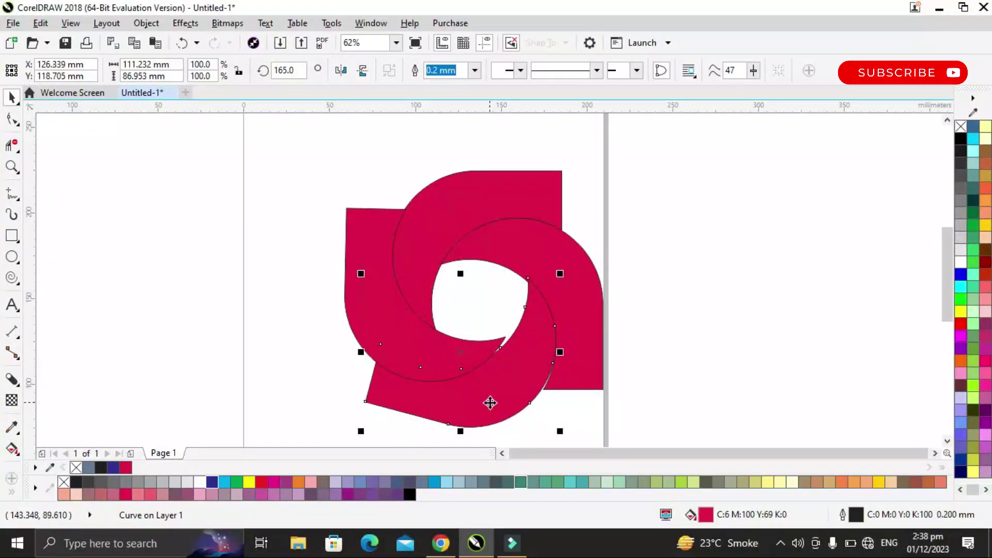
pyautogui.press('Right')
pyautogui.press('Right')
pyautogui.press('Right')
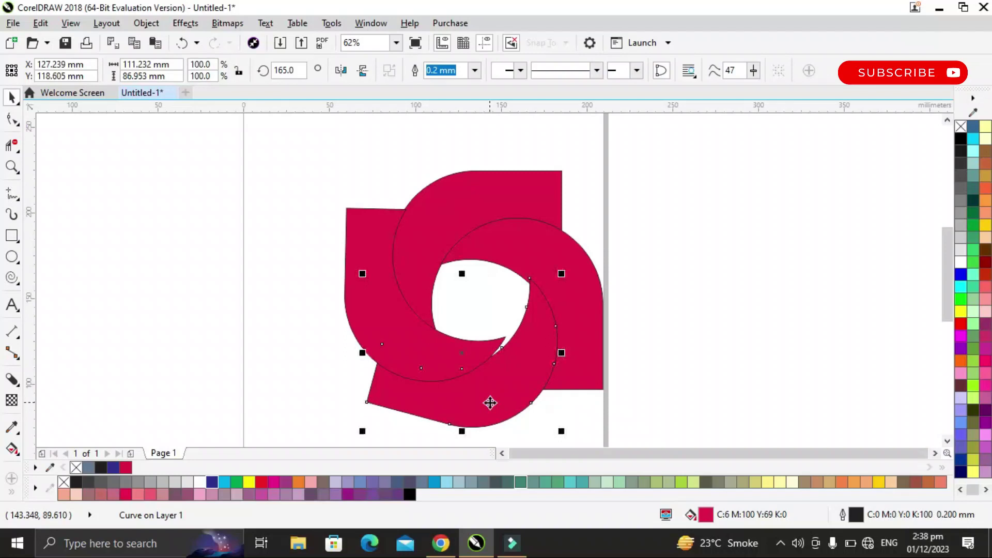
pyautogui.press('Down')
pyautogui.press('Down')
pyautogui.press('Down')
pyautogui.press('Down')
pyautogui.press('Down')
pyautogui.press('Down')
pyautogui.press('Down')
pyautogui.press('Down')
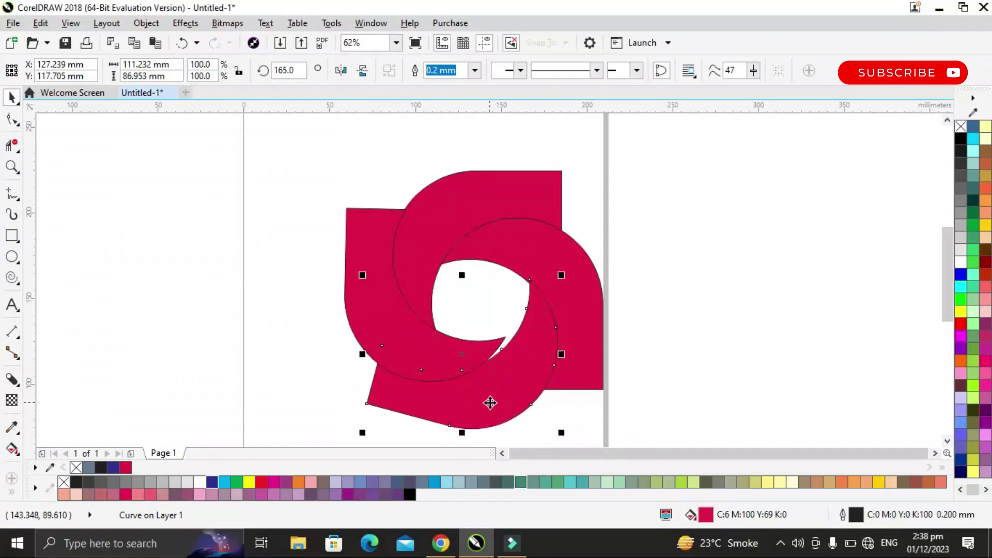
pyautogui.press('Down')
pyautogui.press('Down')
pyautogui.press('Down')
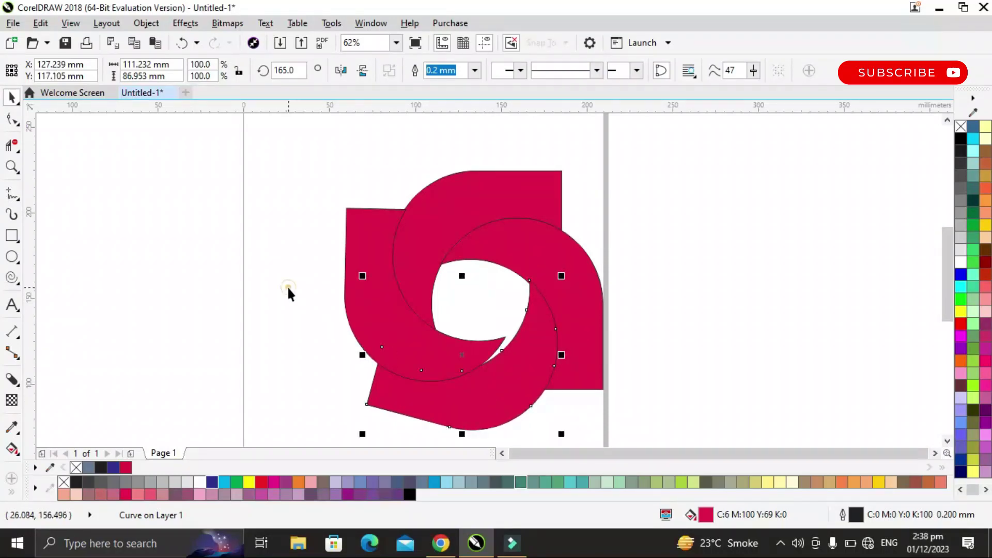
pyautogui.click(288, 289)
pyautogui.scroll(-2, 439, 331)
pyautogui.scroll(4, 439, 331)
pyautogui.scroll(-5, 440, 323)
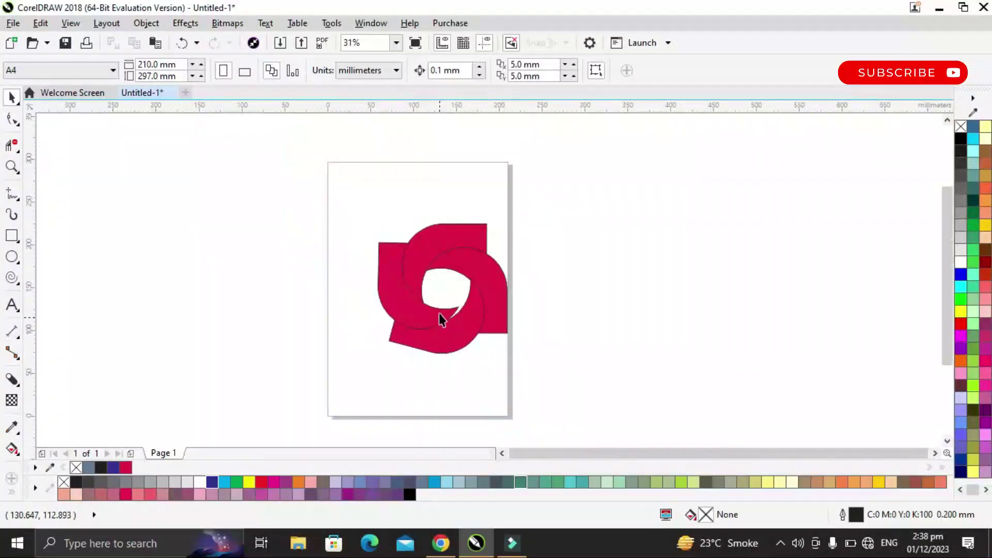
pyautogui.scroll(3, 440, 320)
# Fill the upper blade blue, right blade red, lower blade orange and left blade yellow
pyautogui.click(421, 199)
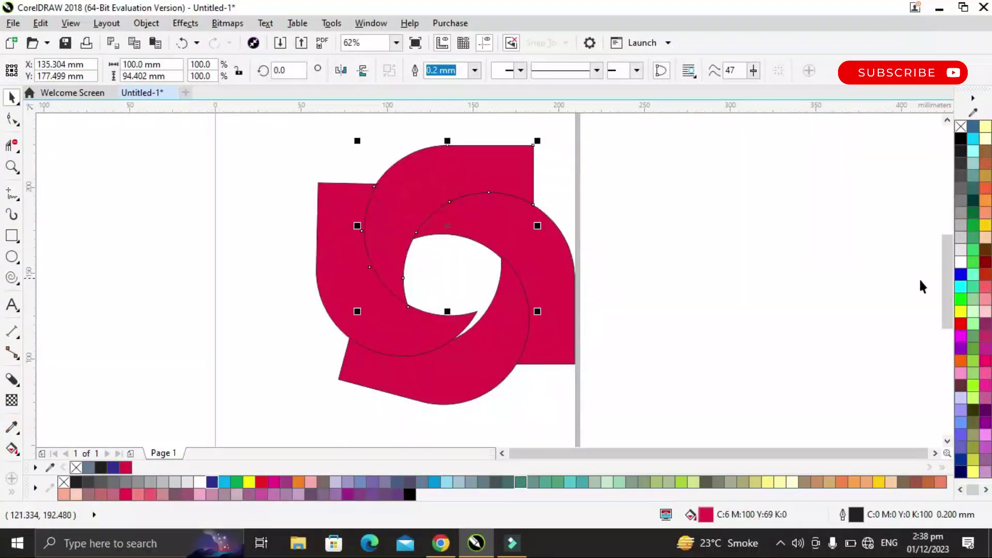
pyautogui.click(959, 274)
pyautogui.click(560, 272)
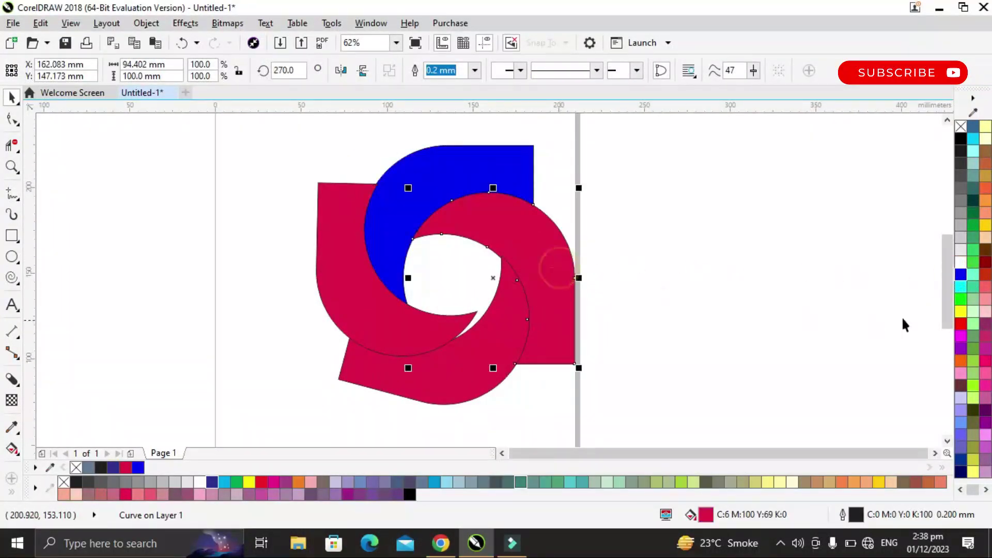
pyautogui.click(960, 324)
pyautogui.click(453, 367)
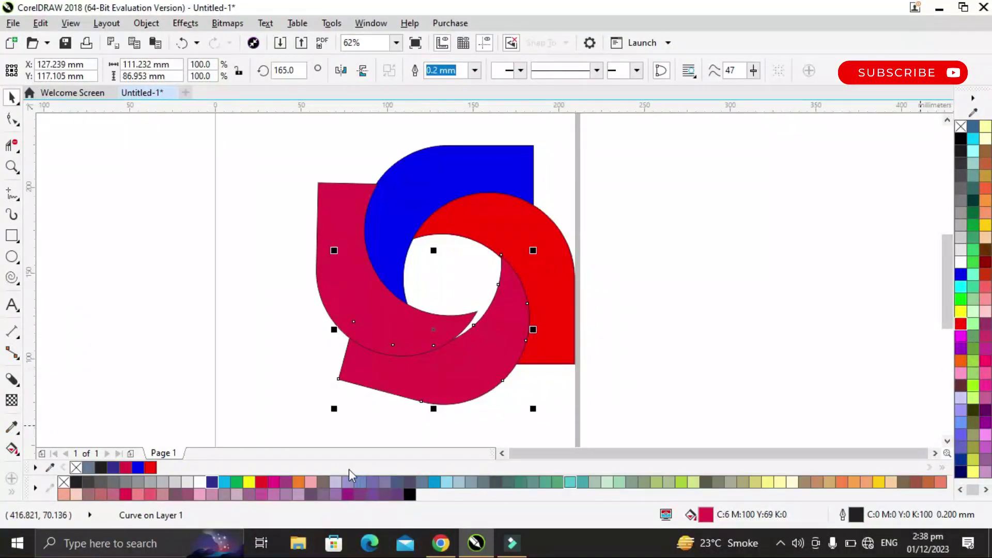
pyautogui.click(298, 483)
pyautogui.click(410, 333)
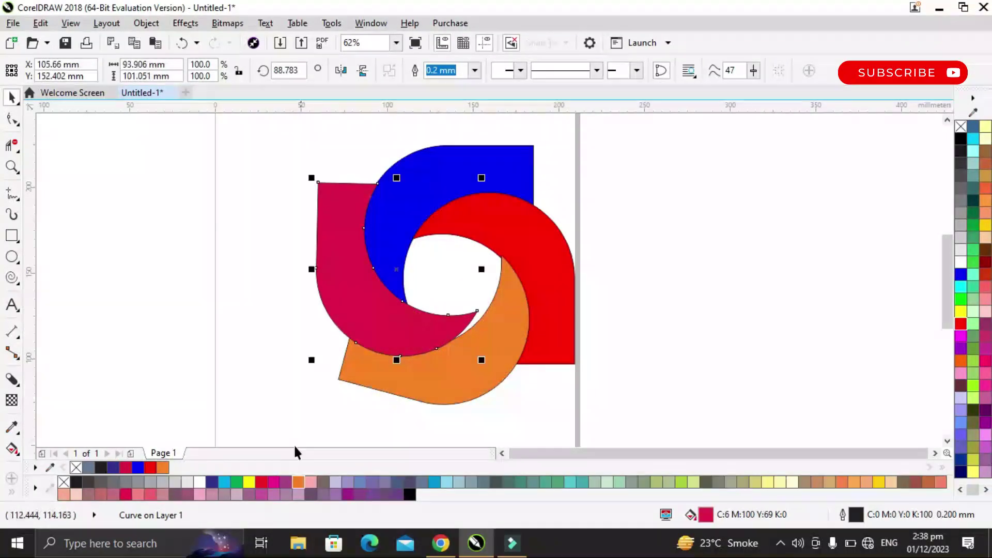
pyautogui.click(249, 483)
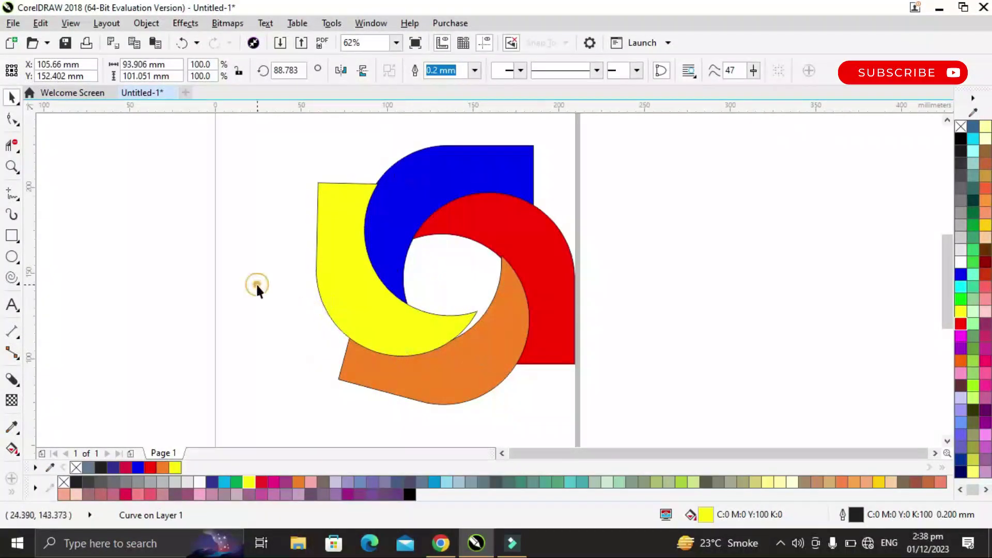
pyautogui.click(255, 285)
pyautogui.scroll(-2, 361, 298)
pyautogui.scroll(1, 379, 278)
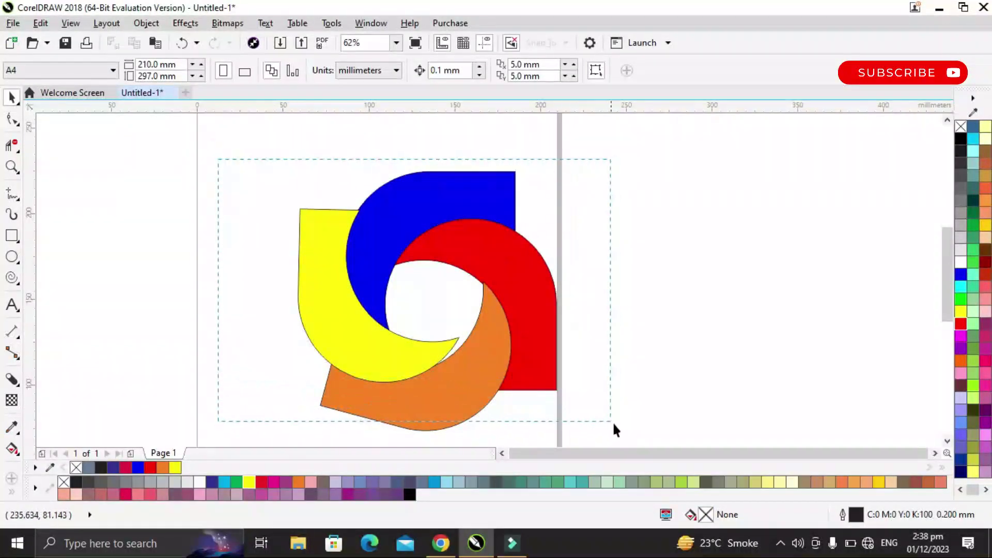
# Select all four blades and set their outline to No Color
pyautogui.moveTo(286, 240)
pyautogui.mouseDown()
pyautogui.moveTo(655, 439)
pyautogui.moveTo(641, 393)
pyautogui.mouseUp()
pyautogui.scroll(-1, 558, 340)
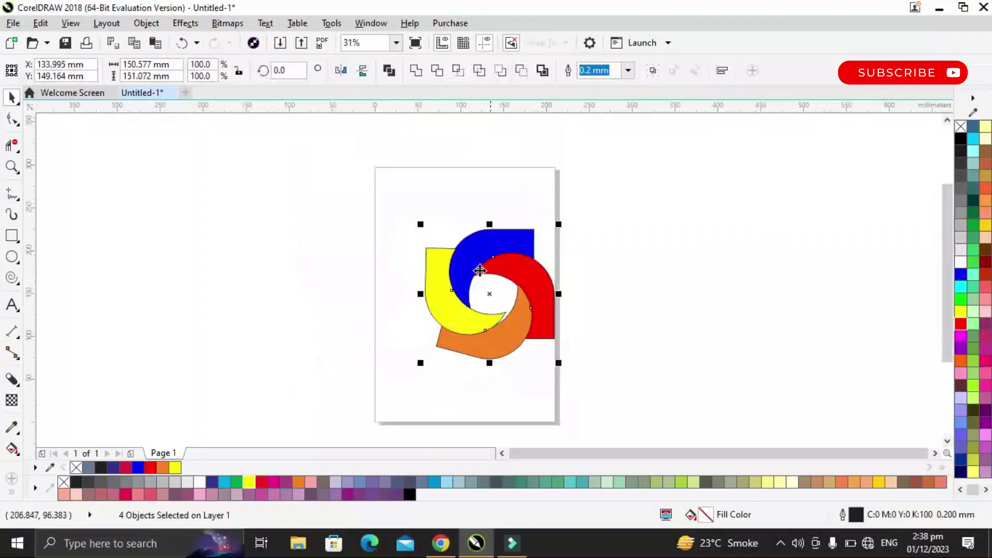
pyautogui.scroll(1, 513, 303)
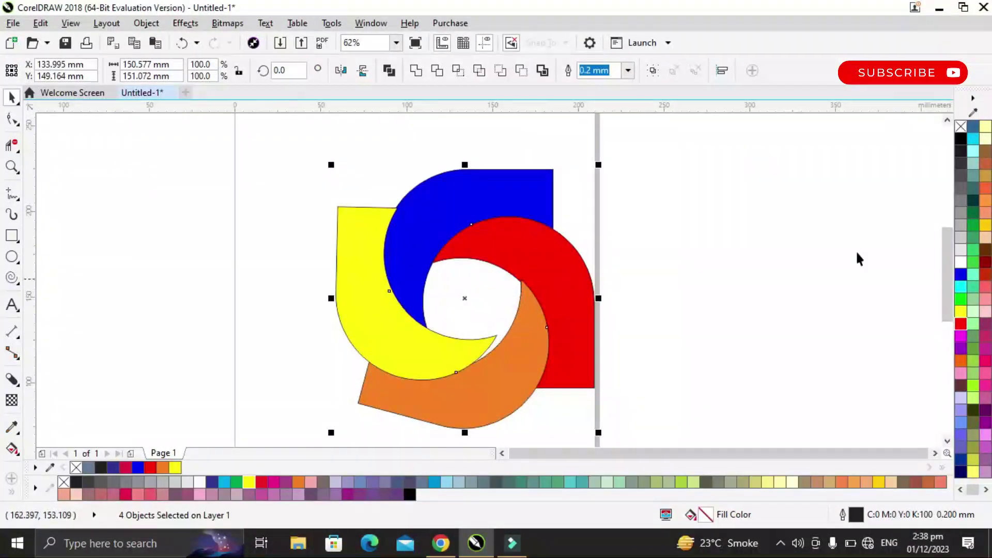
pyautogui.rightClick(960, 128)
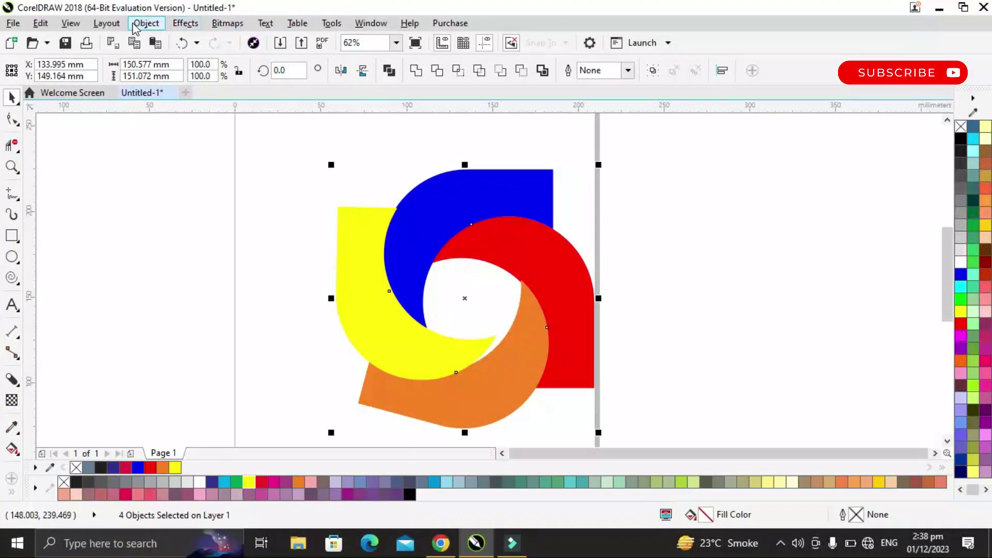
# Open the Bevel effect settings and select only the blue blade
pyautogui.click(177, 24)
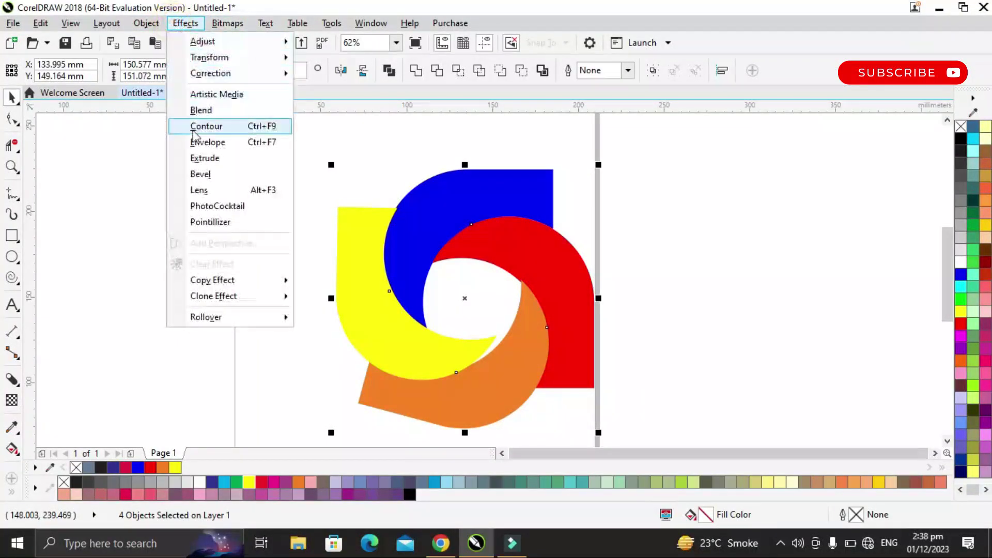
pyautogui.click(216, 178)
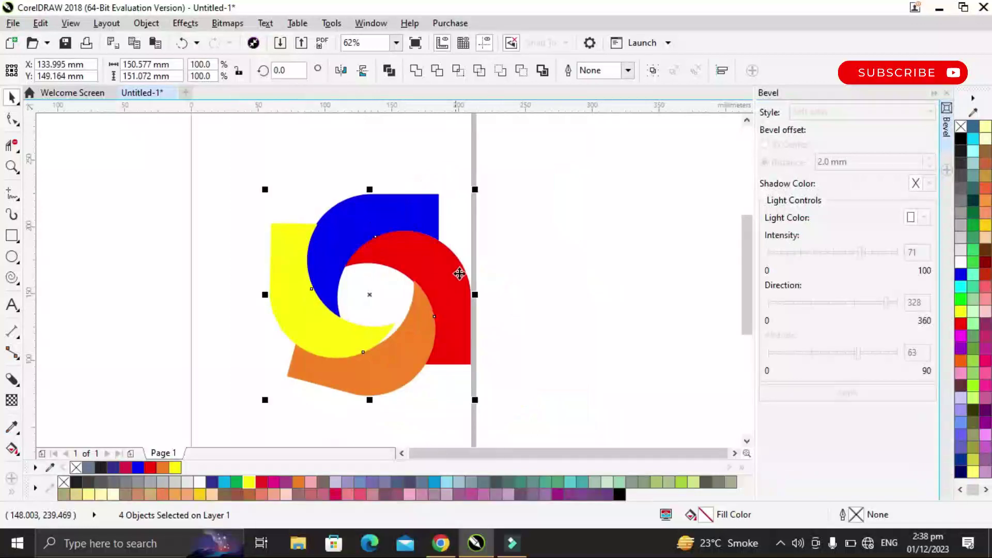
pyautogui.click(868, 259)
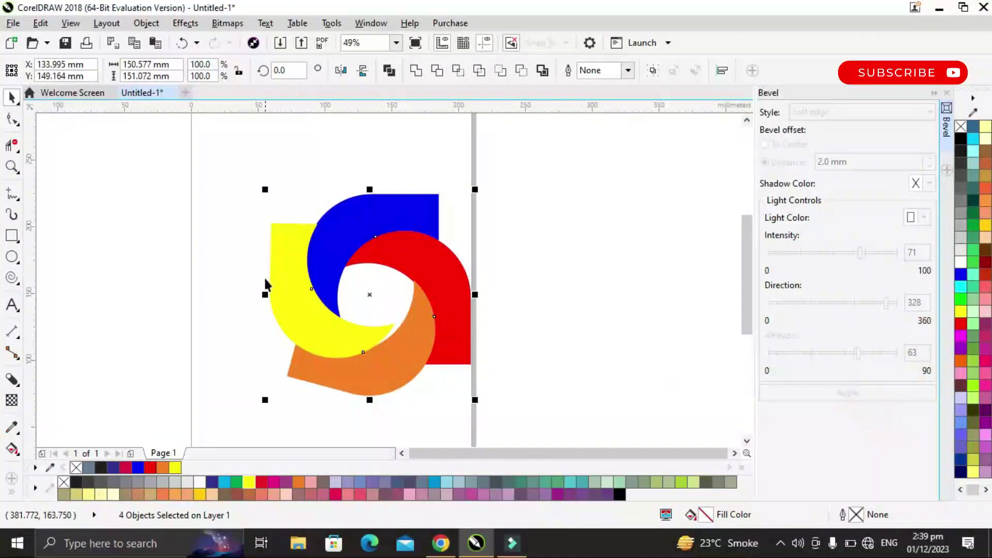
pyautogui.click(341, 285)
pyautogui.click(332, 250)
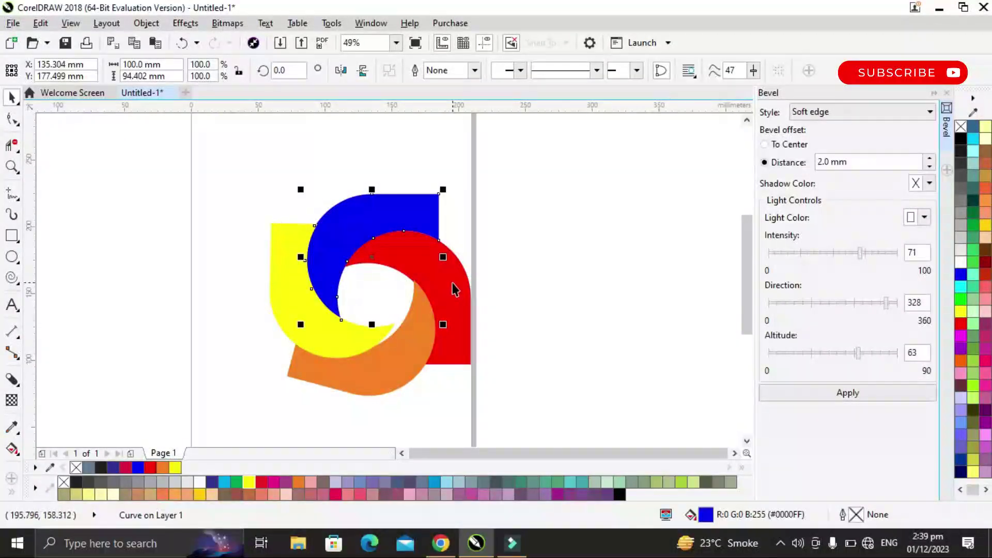
# Apply a soft-edge bevel to the blue blade: intensity 58, direction 336, altitude 73
pyautogui.moveTo(877, 257); pyautogui.dragTo(829, 255)
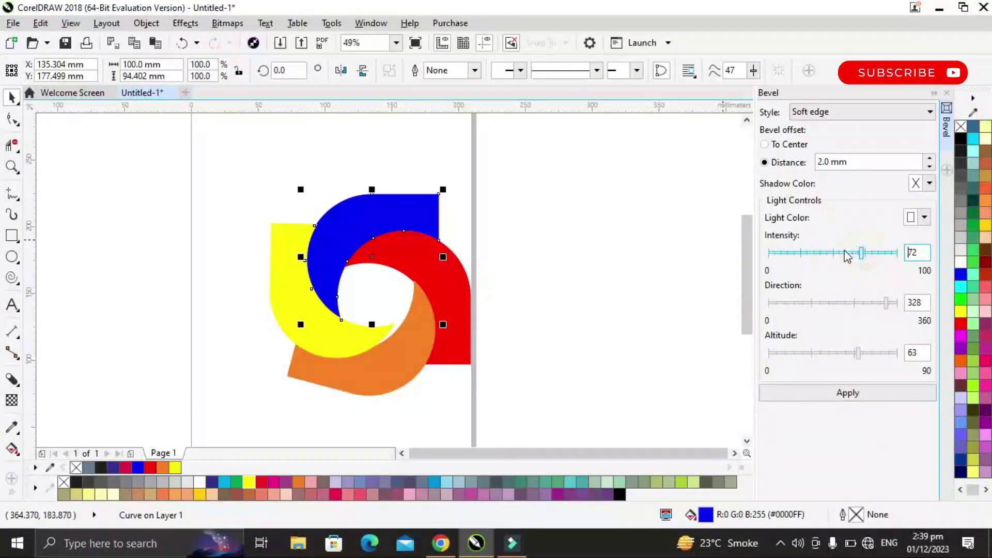
pyautogui.moveTo(886, 303); pyautogui.dragTo(890, 303)
pyautogui.click(855, 356)
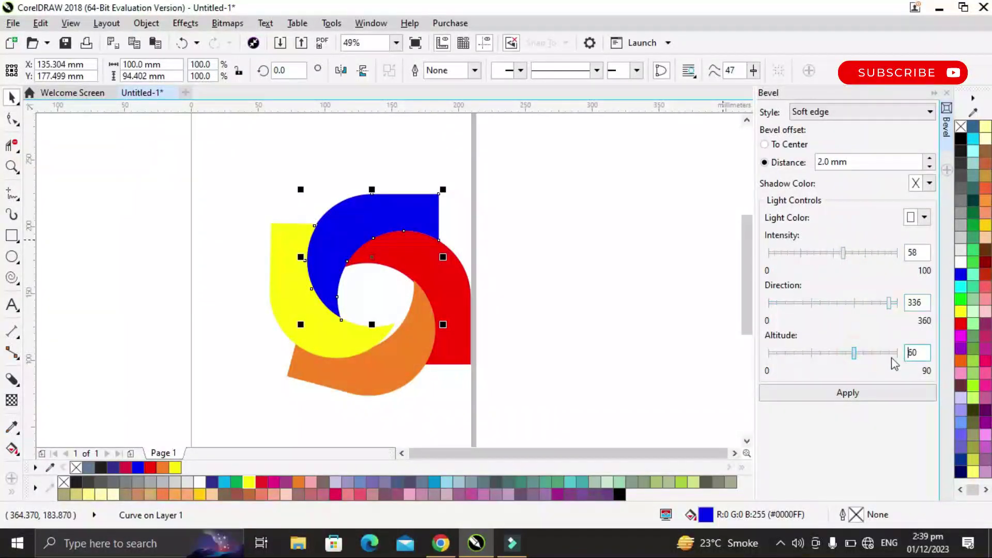
pyautogui.moveTo(855, 357); pyautogui.dragTo(873, 356)
pyautogui.click(842, 393)
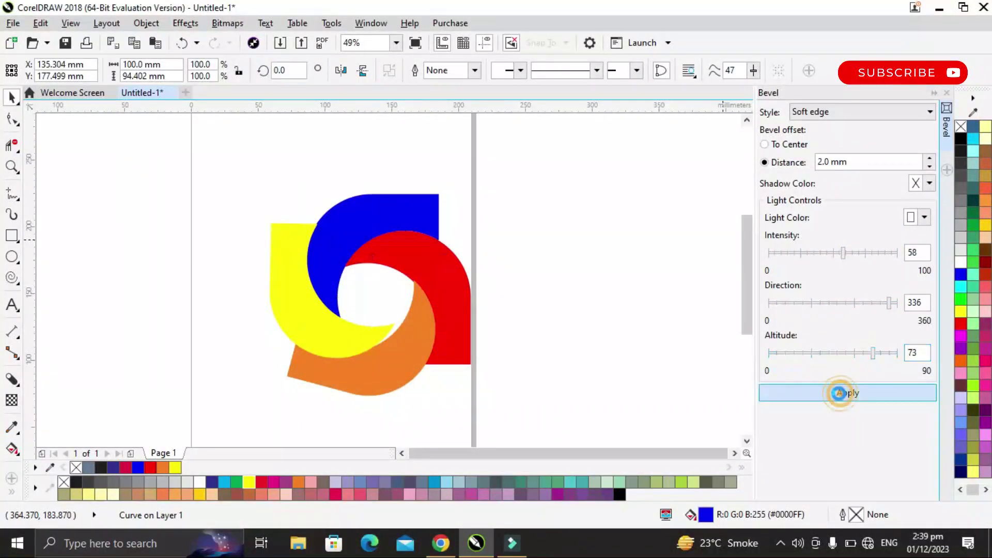
# Bevel the red and orange blades, then the yellow blade at altitude 45
pyautogui.click(456, 336)
pyautogui.click(829, 395)
pyautogui.click(376, 371)
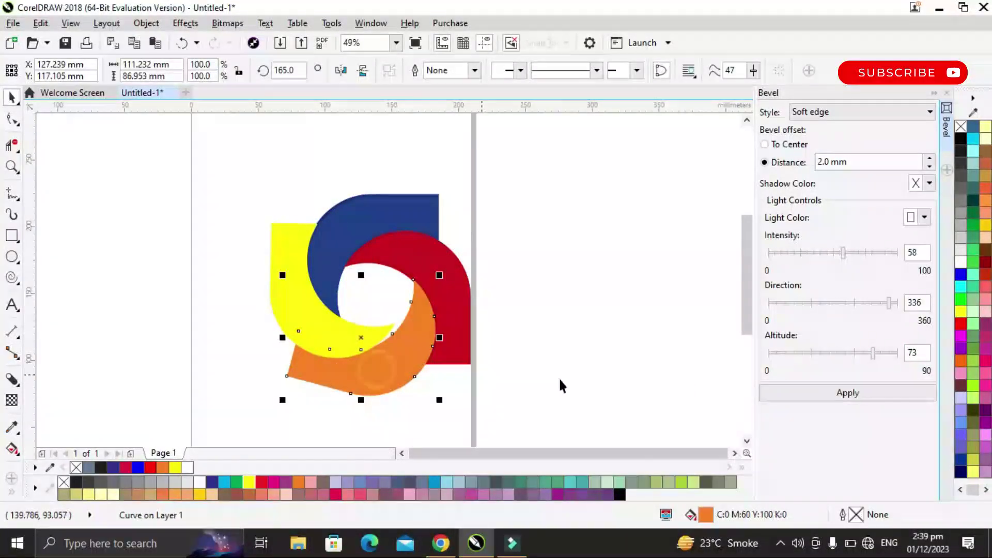
pyautogui.click(802, 397)
pyautogui.click(291, 308)
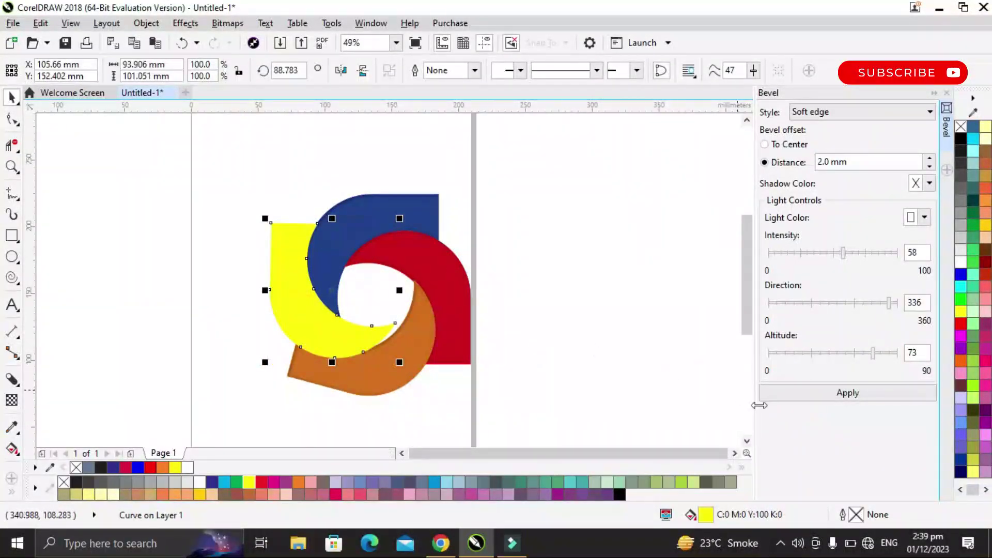
pyautogui.moveTo(873, 355); pyautogui.dragTo(833, 355)
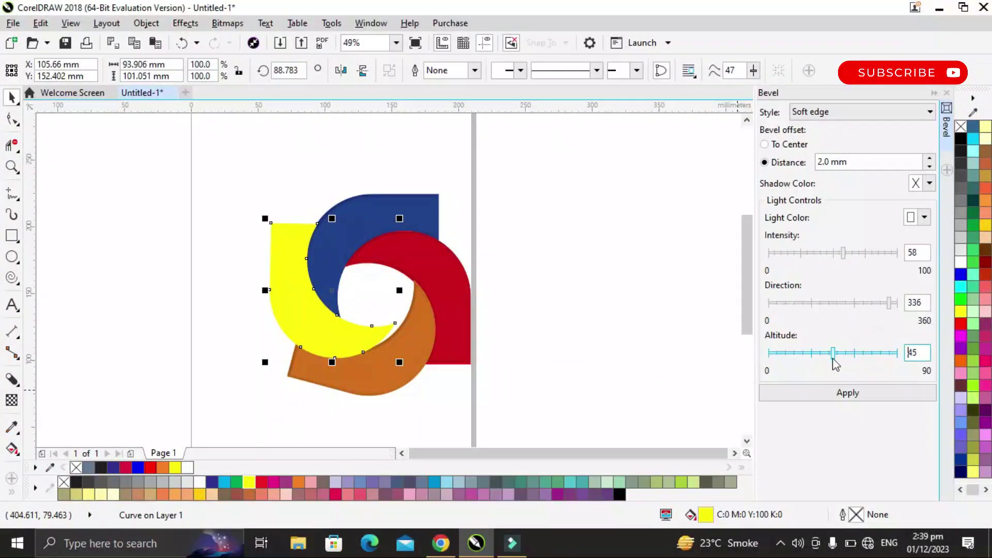
pyautogui.click(832, 397)
# Reapply the orange blade's bevel at altitude 69 and close the bevel settings
pyautogui.click(417, 339)
pyautogui.click(868, 354)
pyautogui.click(838, 397)
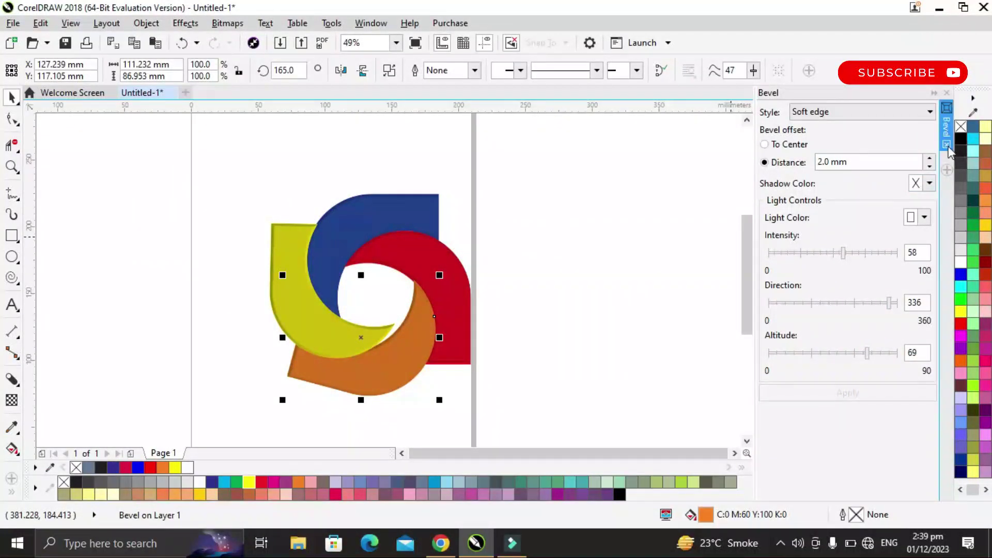
pyautogui.click(947, 92)
# Marquee-select all four bevelled blades of the swirl logo
pyautogui.scroll(-2, 447, 211)
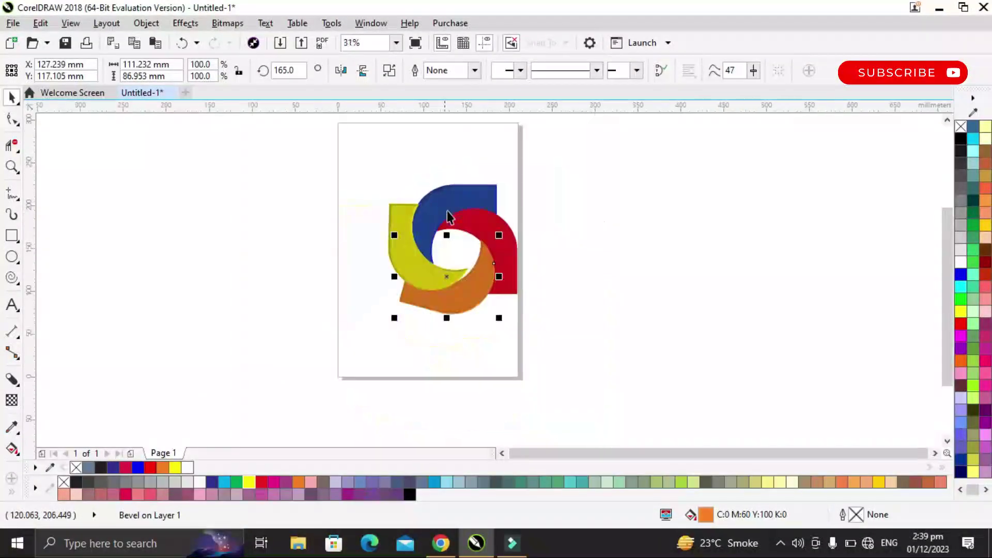
pyautogui.scroll(2, 452, 231)
pyautogui.scroll(-2, 374, 261)
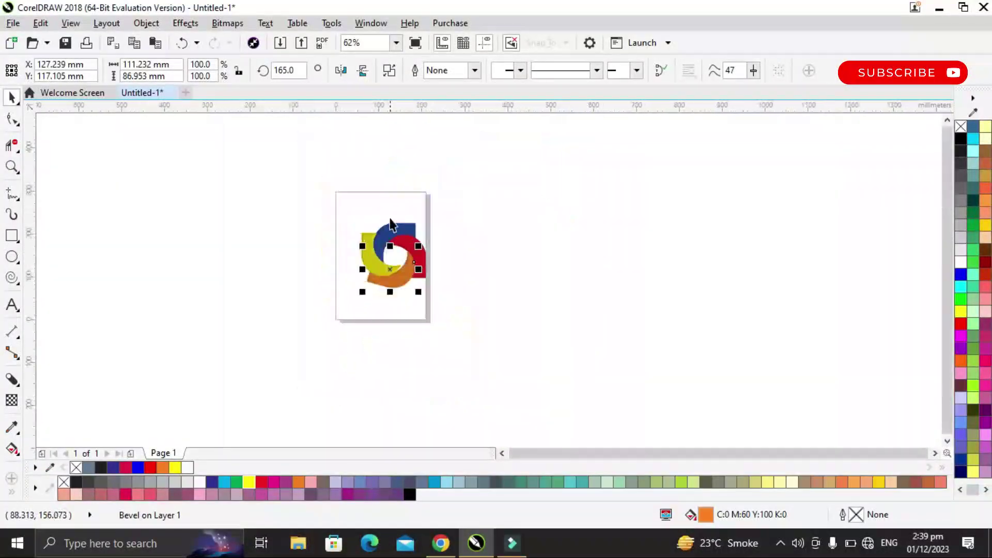
pyautogui.scroll(1, 392, 239)
pyautogui.moveTo(271, 178); pyautogui.dragTo(533, 366)
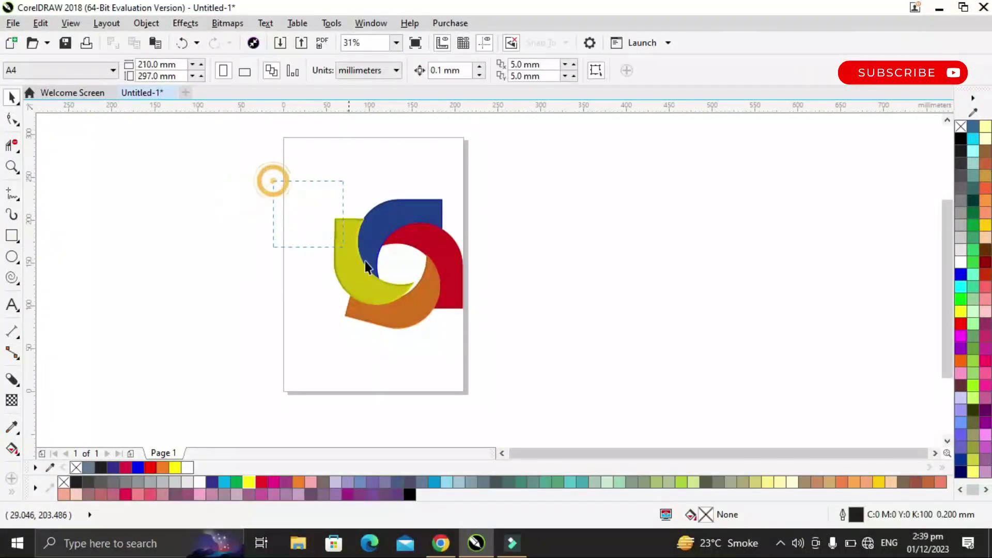